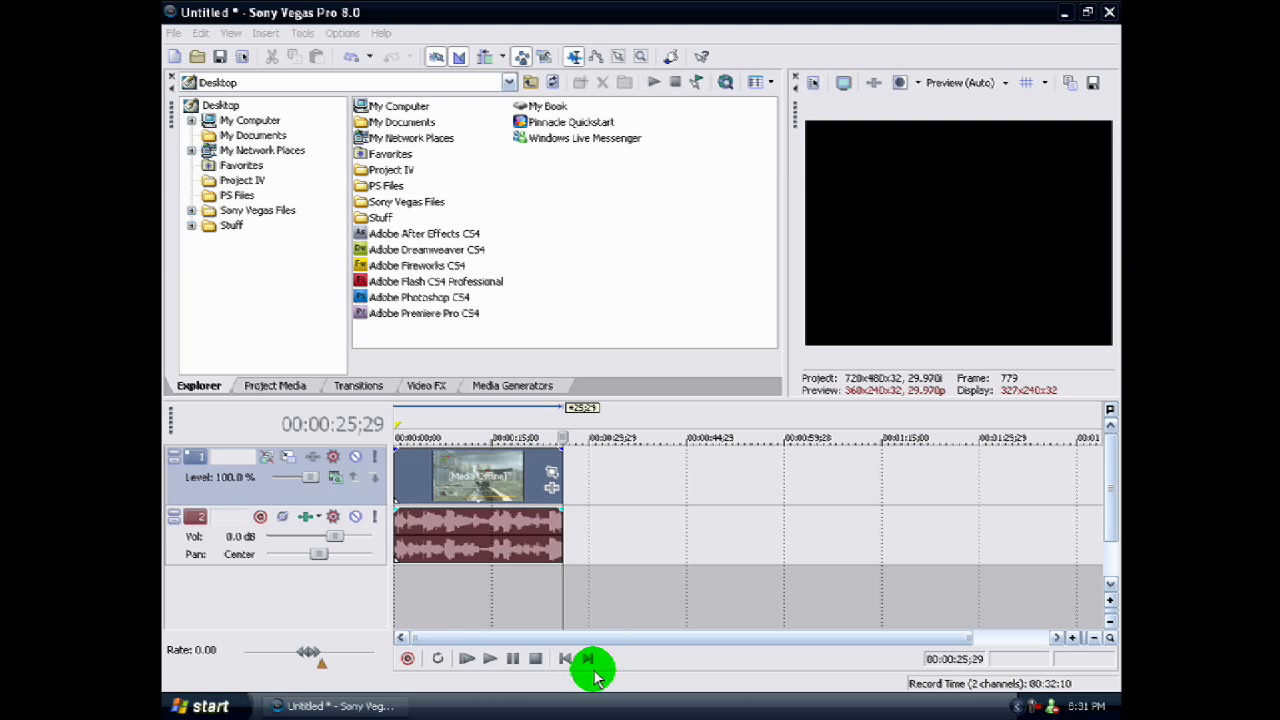
# Split the gameplay clip's video and audio at about 00:00:04;17 and 00:00:10;00
pyautogui.click(564, 658)
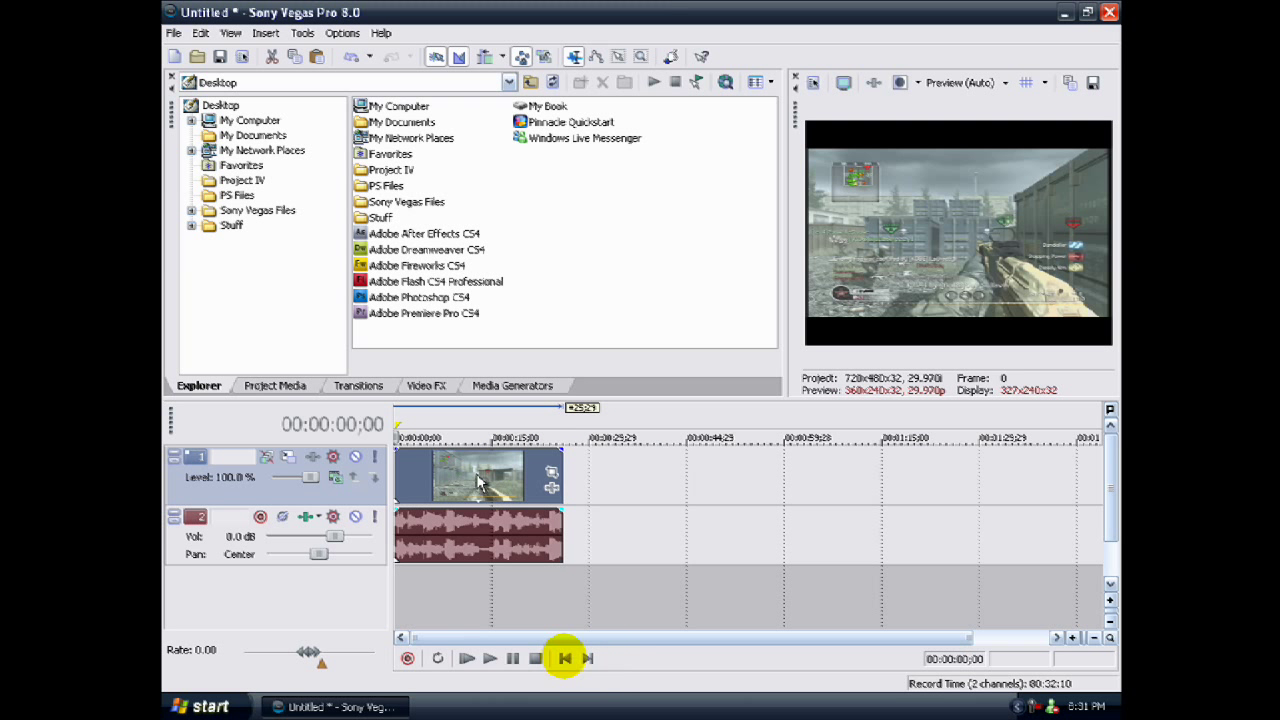
pyautogui.click(495, 659)
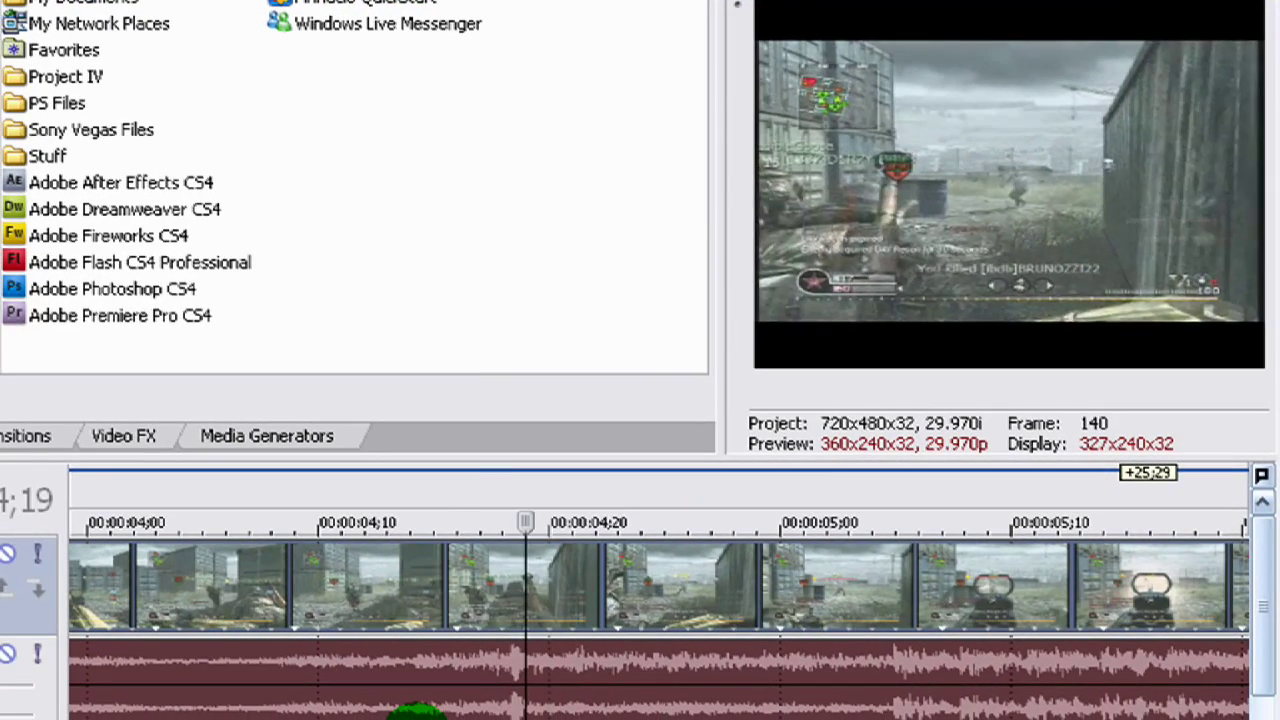
pyautogui.press('s')
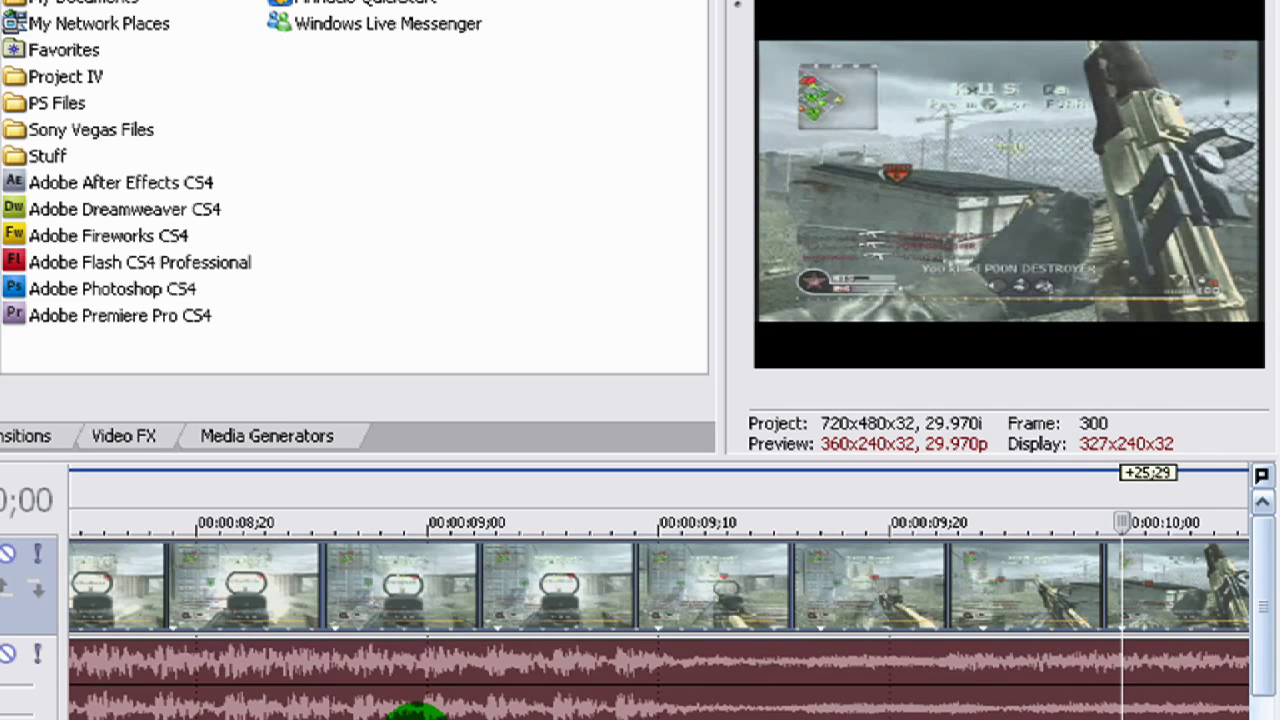
pyautogui.press('s')
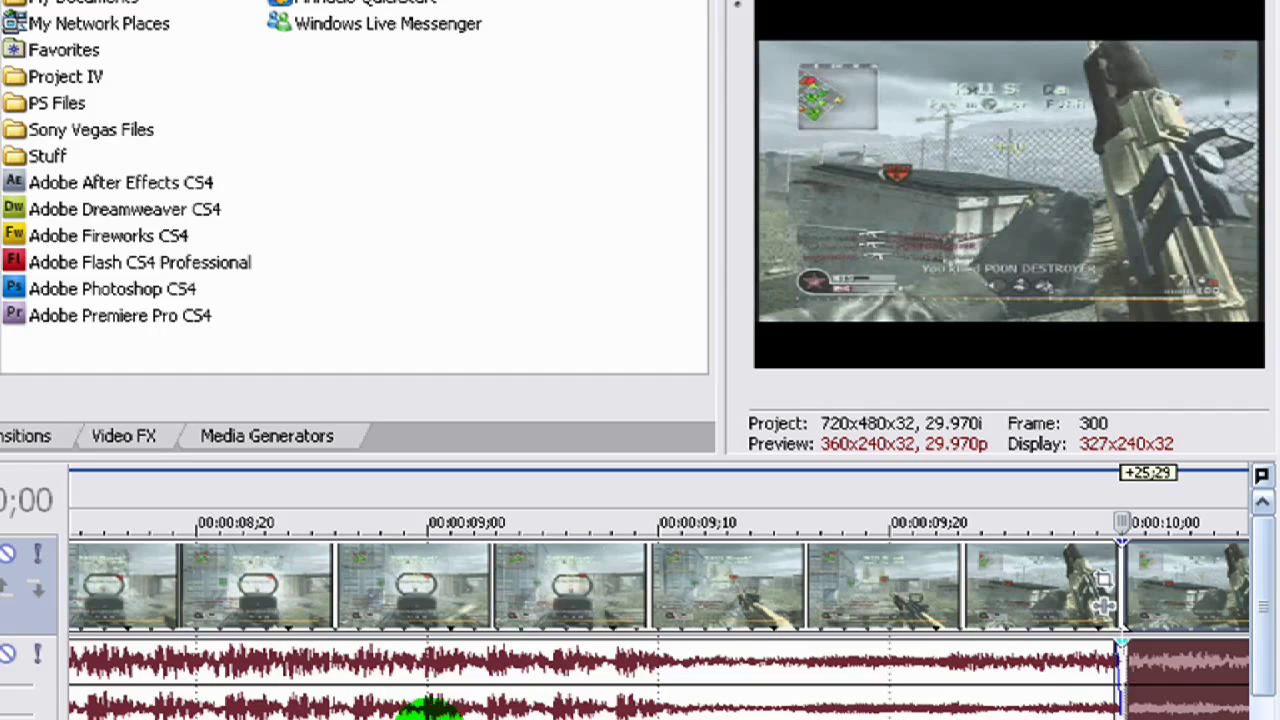
# Zoom the section's Pan/Crop frame in to about 664.7 width and centre it on the picture
pyautogui.scroll(-3, 623, 663)
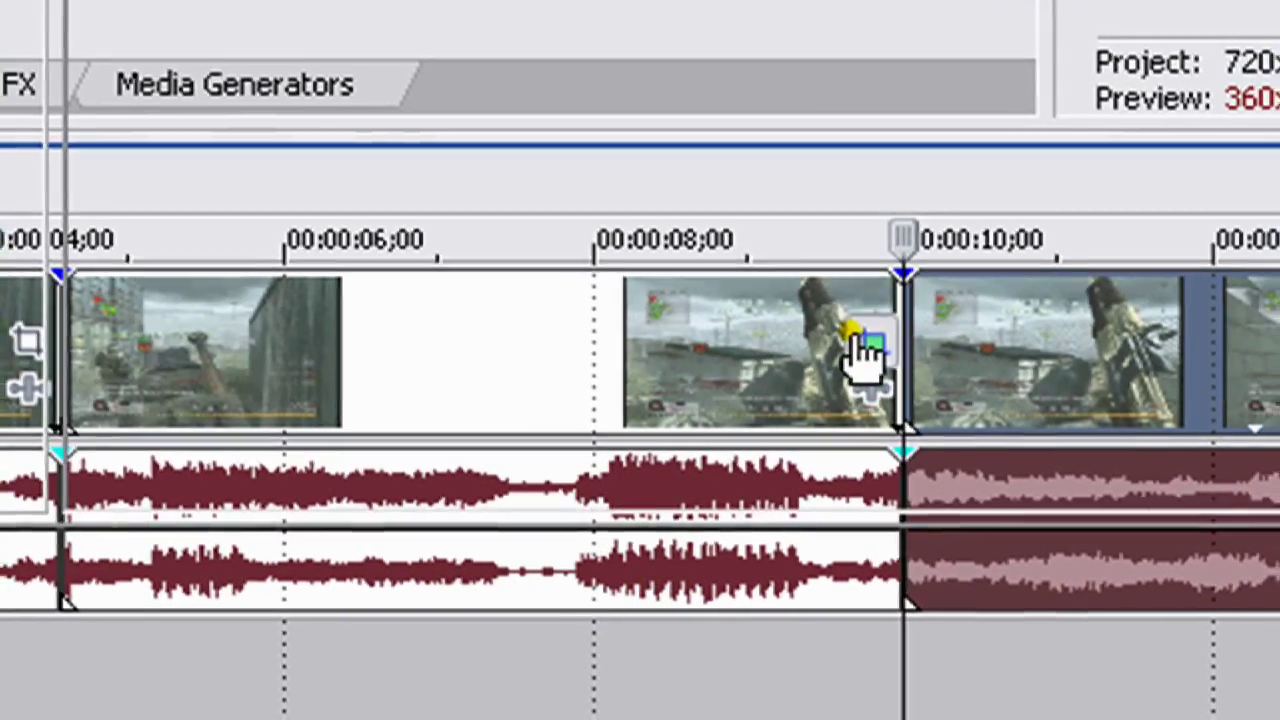
pyautogui.click(868, 340)
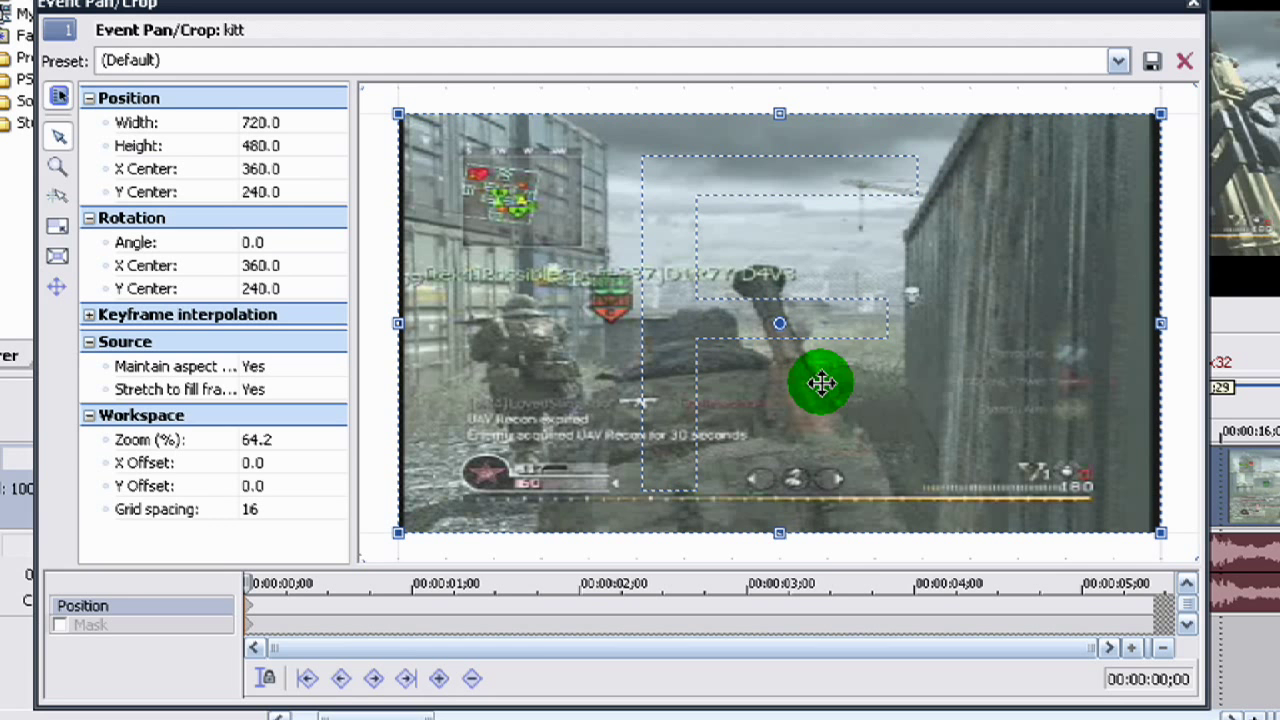
pyautogui.moveTo(1160, 112); pyautogui.dragTo(1104, 137)
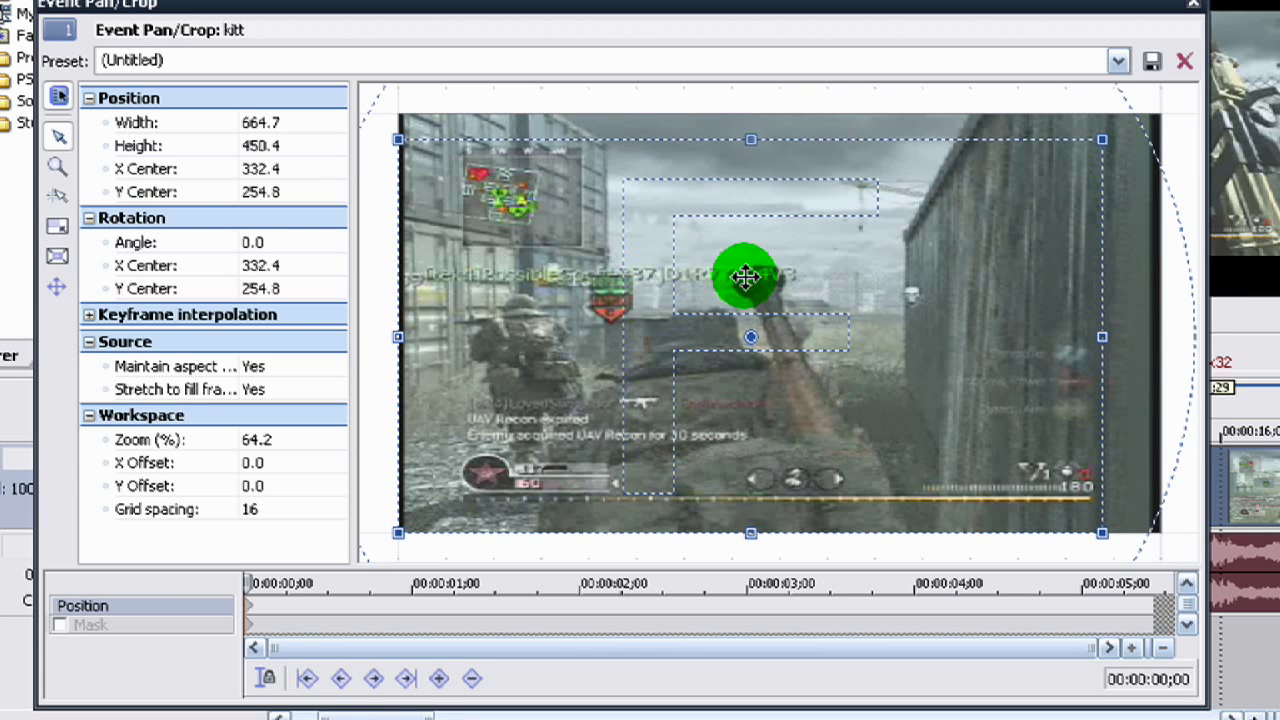
pyautogui.rightClick(643, 300)
pyautogui.click(680, 340)
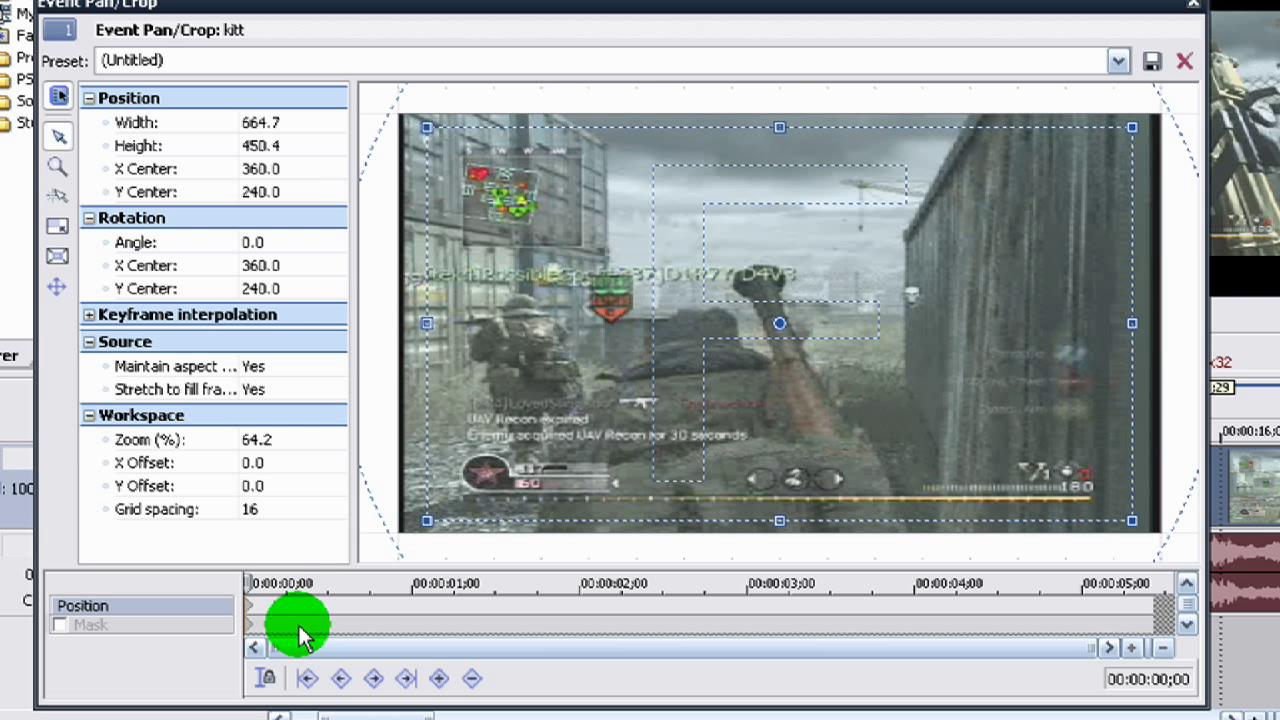
pyautogui.moveTo(303, 635); pyautogui.dragTo(298, 625)
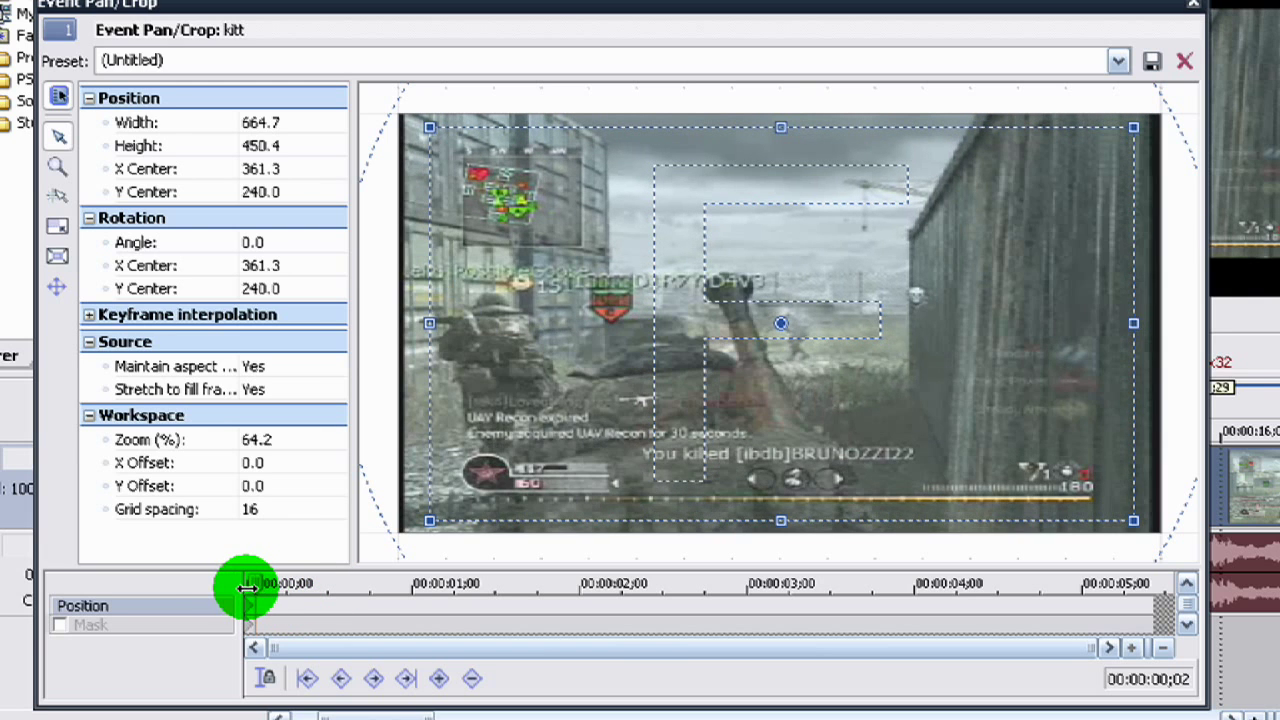
pyautogui.moveTo(253, 588); pyautogui.dragTo(240, 588)
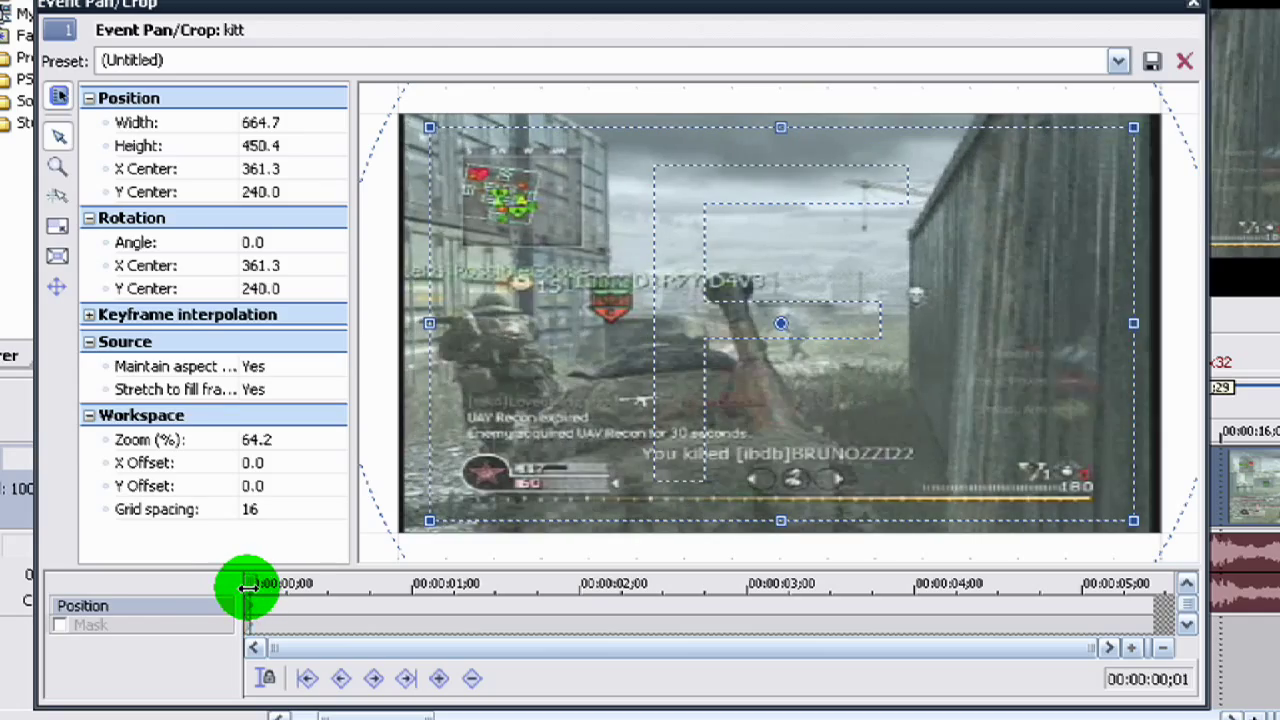
# Add a start keyframe and a second keyframe, each with the crop frame shifted and tilted
pyautogui.click(440, 680)
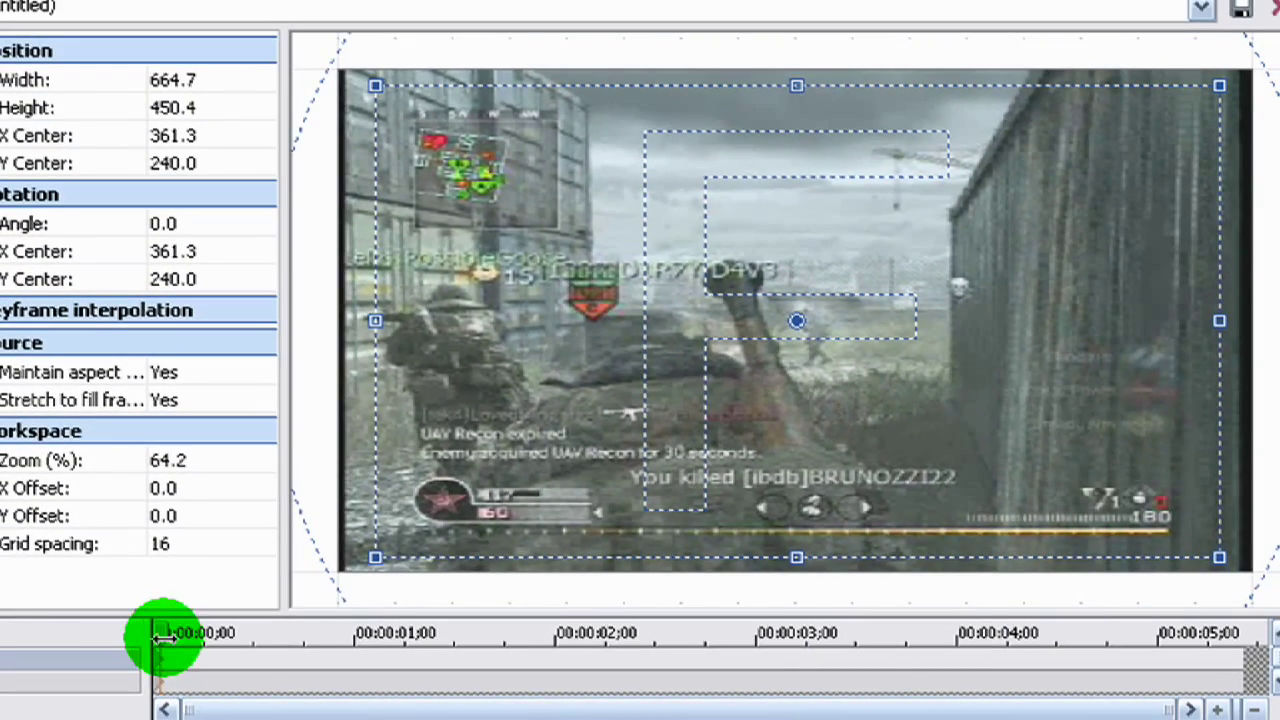
pyautogui.click(163, 637)
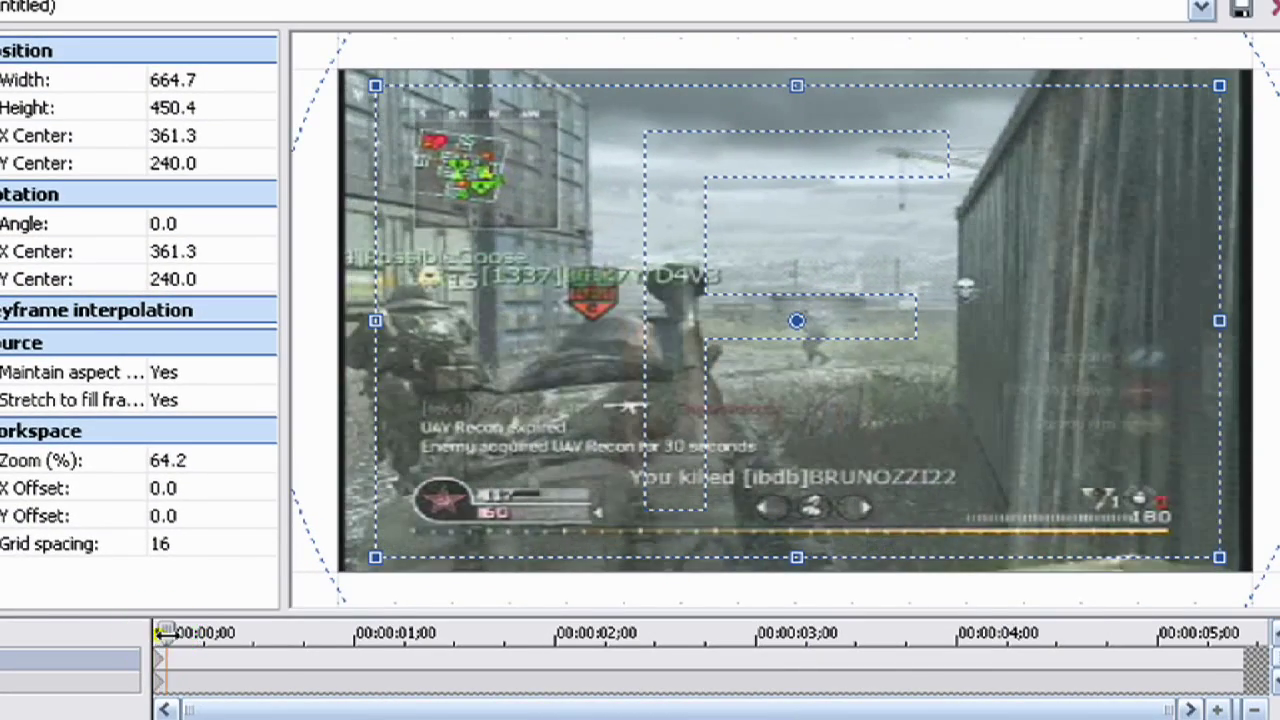
pyautogui.click(283, 686)
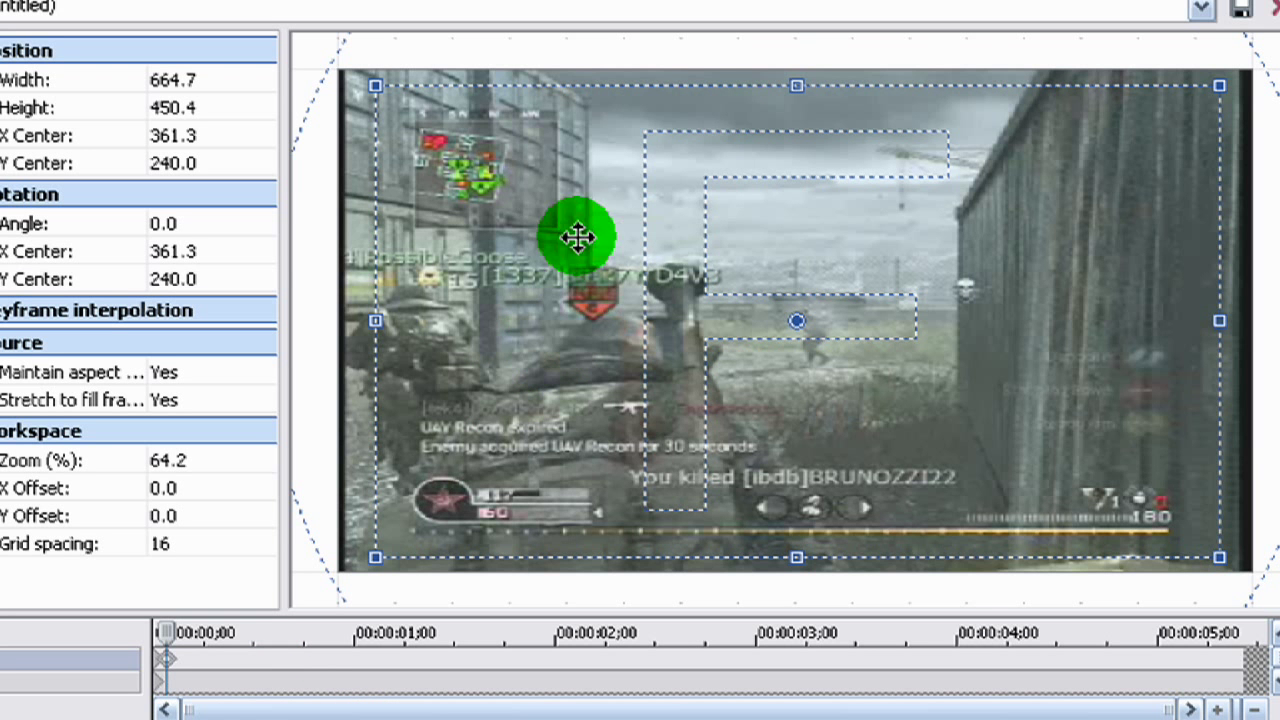
pyautogui.moveTo(577, 234); pyautogui.dragTo(586, 229)
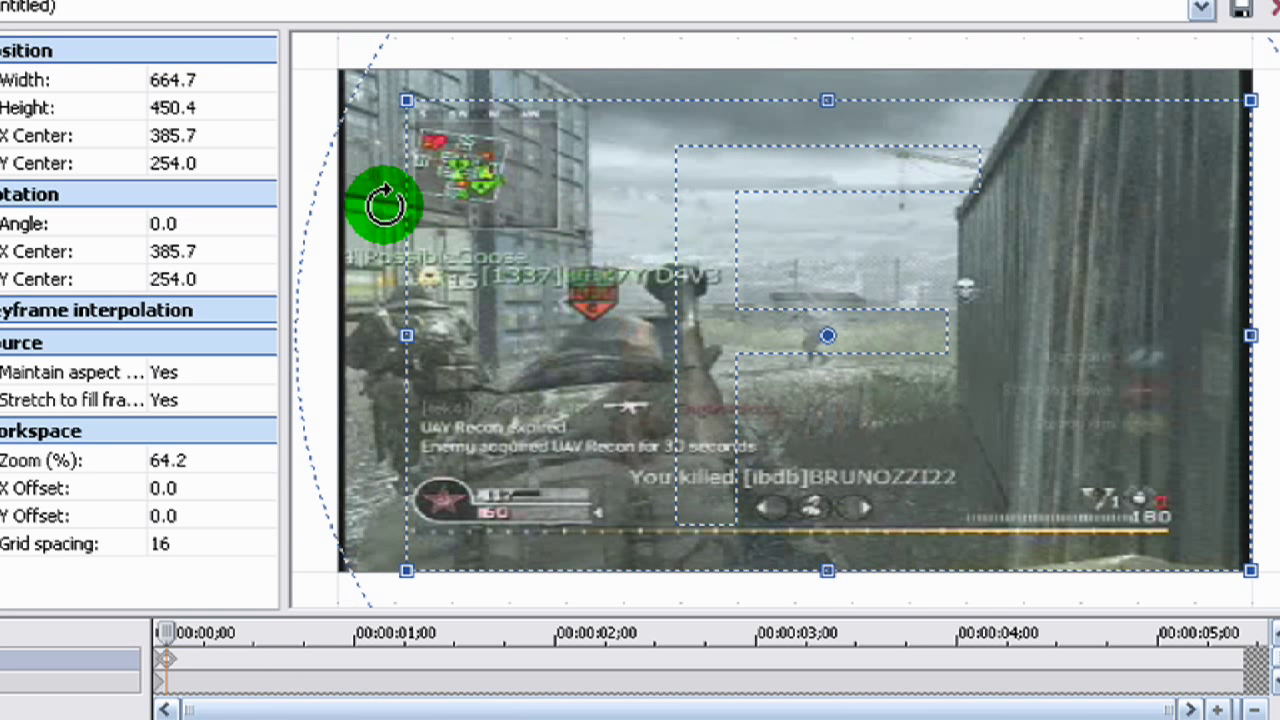
pyautogui.moveTo(337, 214)
pyautogui.mouseDown()
pyautogui.moveTo(337, 251)
pyautogui.moveTo(342, 241)
pyautogui.mouseUp()
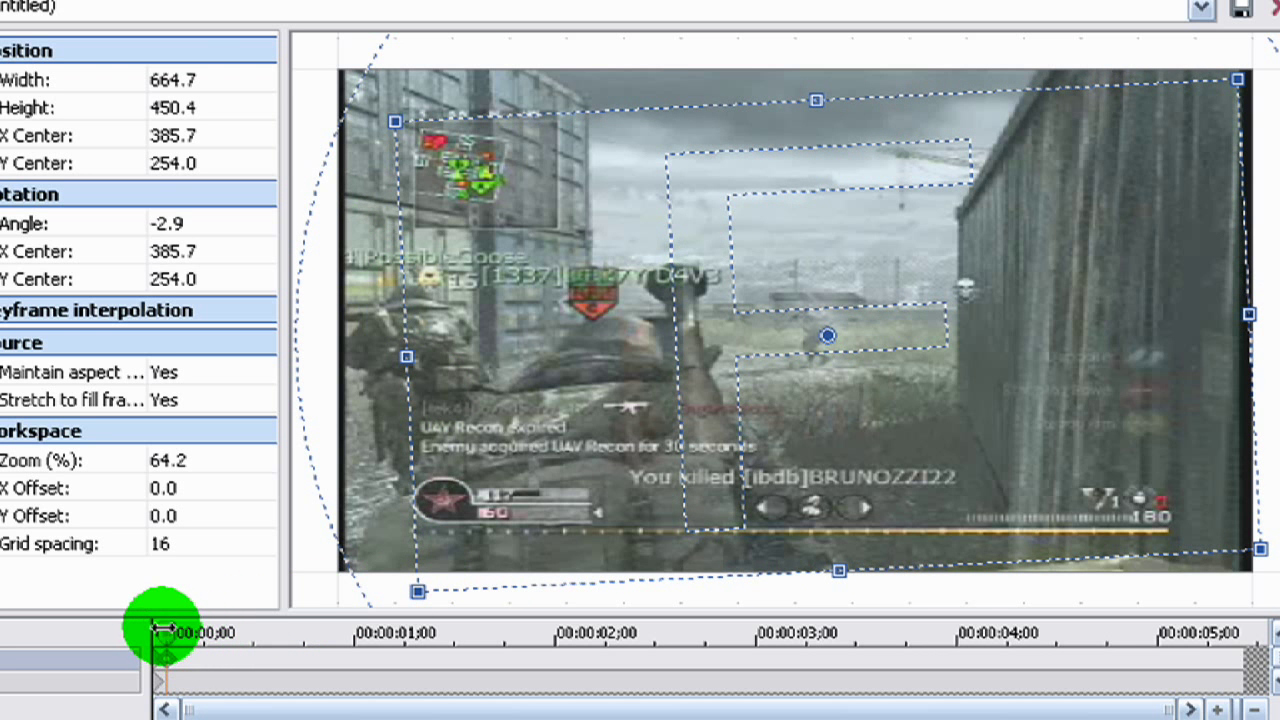
pyautogui.moveTo(160, 630); pyautogui.dragTo(180, 632)
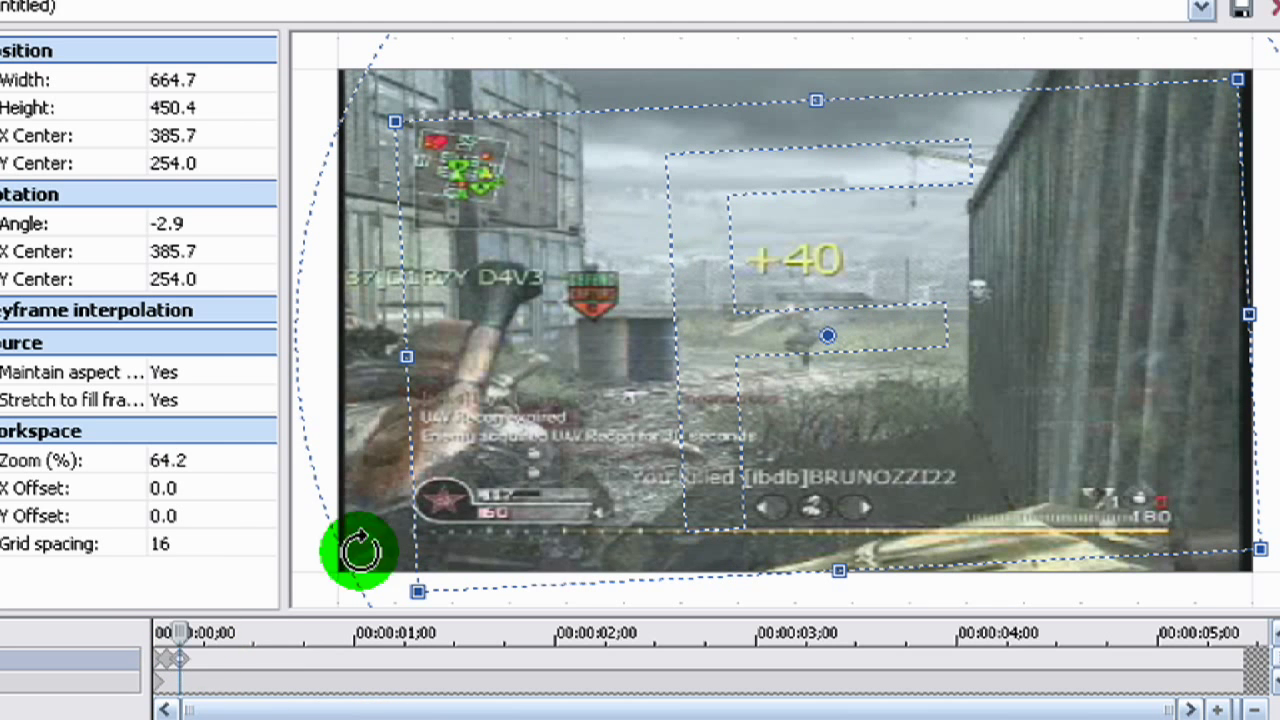
pyautogui.moveTo(523, 429); pyautogui.dragTo(464, 409)
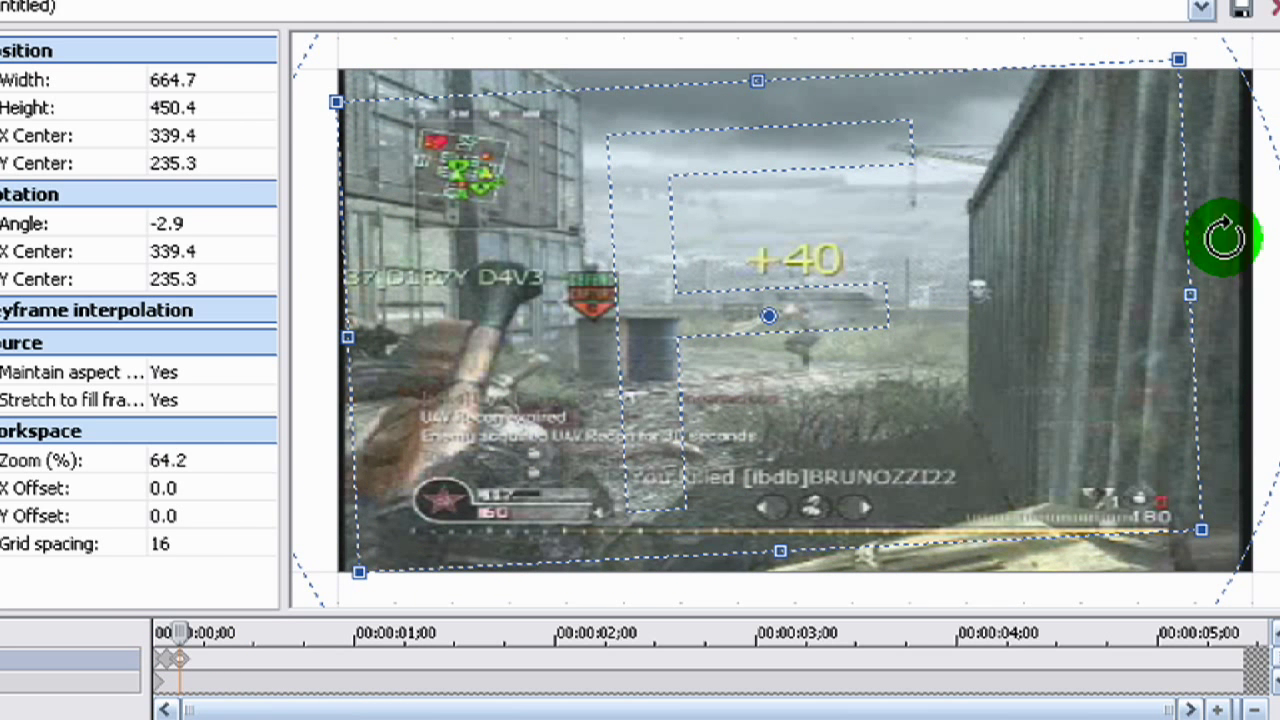
pyautogui.moveTo(1228, 237); pyautogui.dragTo(1228, 289)
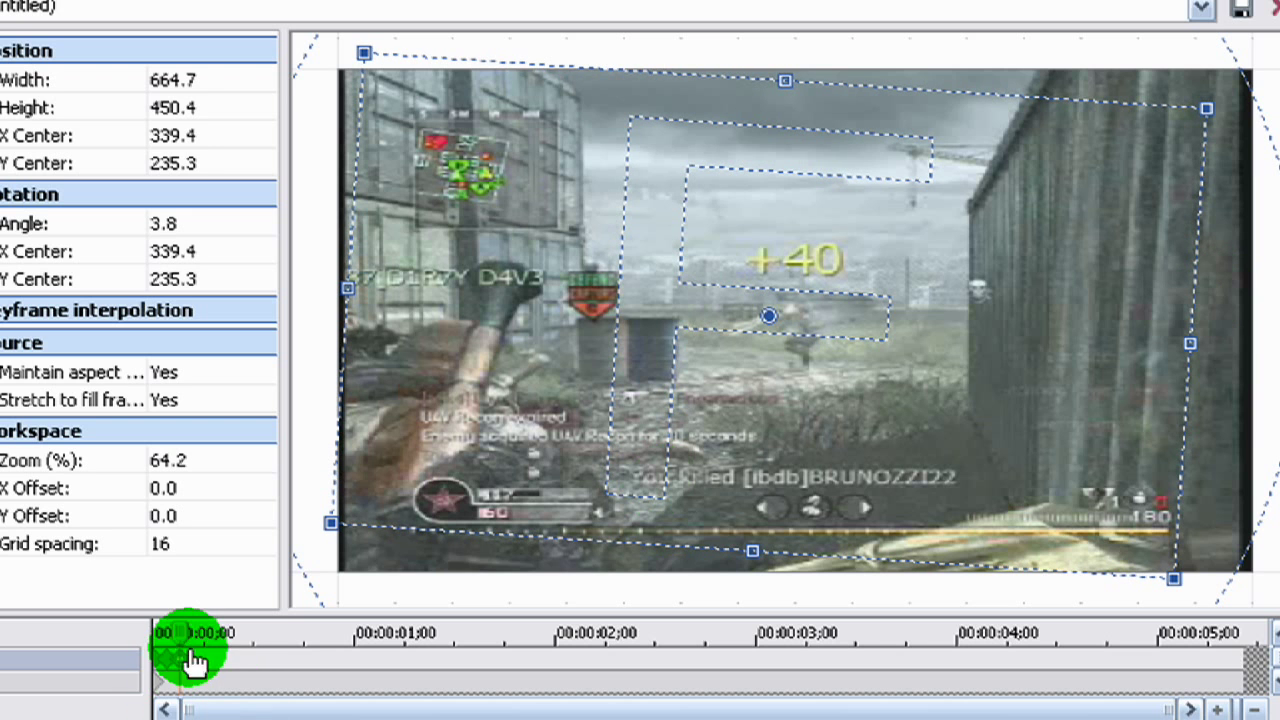
# Add three more keyframes a few frames apart, each shifting and tilting the crop frame differently
pyautogui.moveTo(179, 631); pyautogui.dragTo(191, 628)
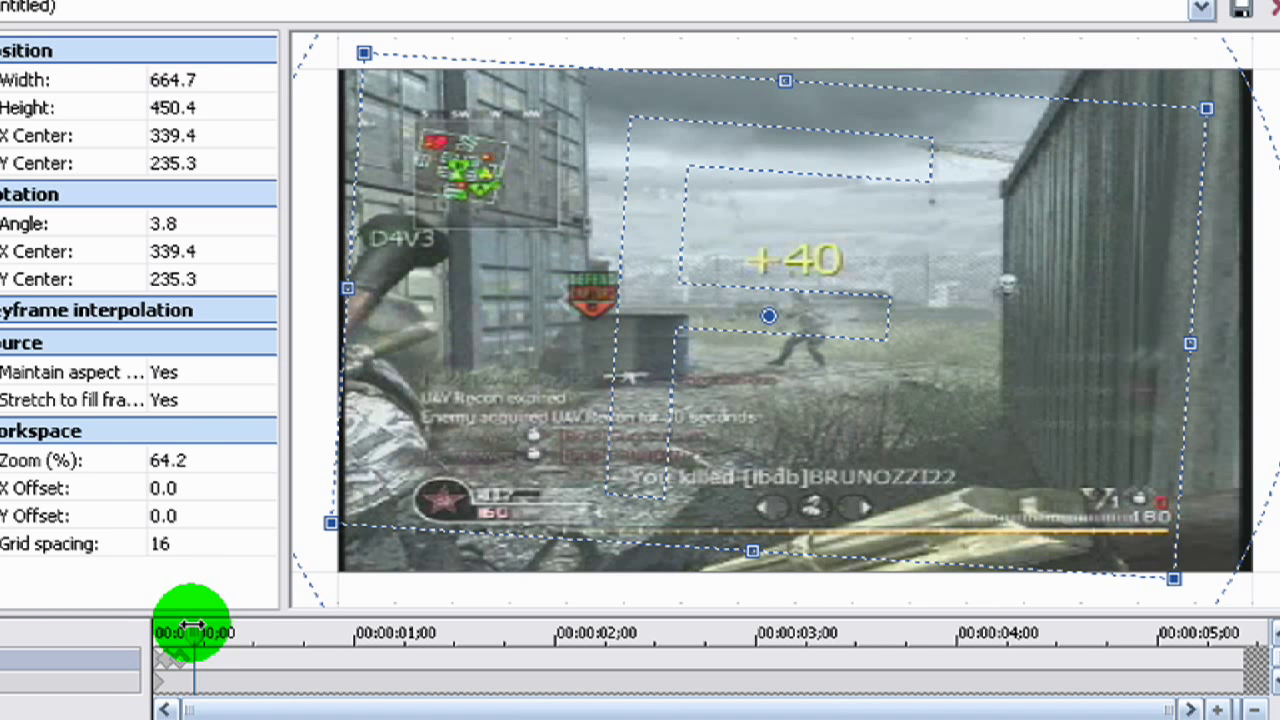
pyautogui.moveTo(449, 380); pyautogui.dragTo(463, 426)
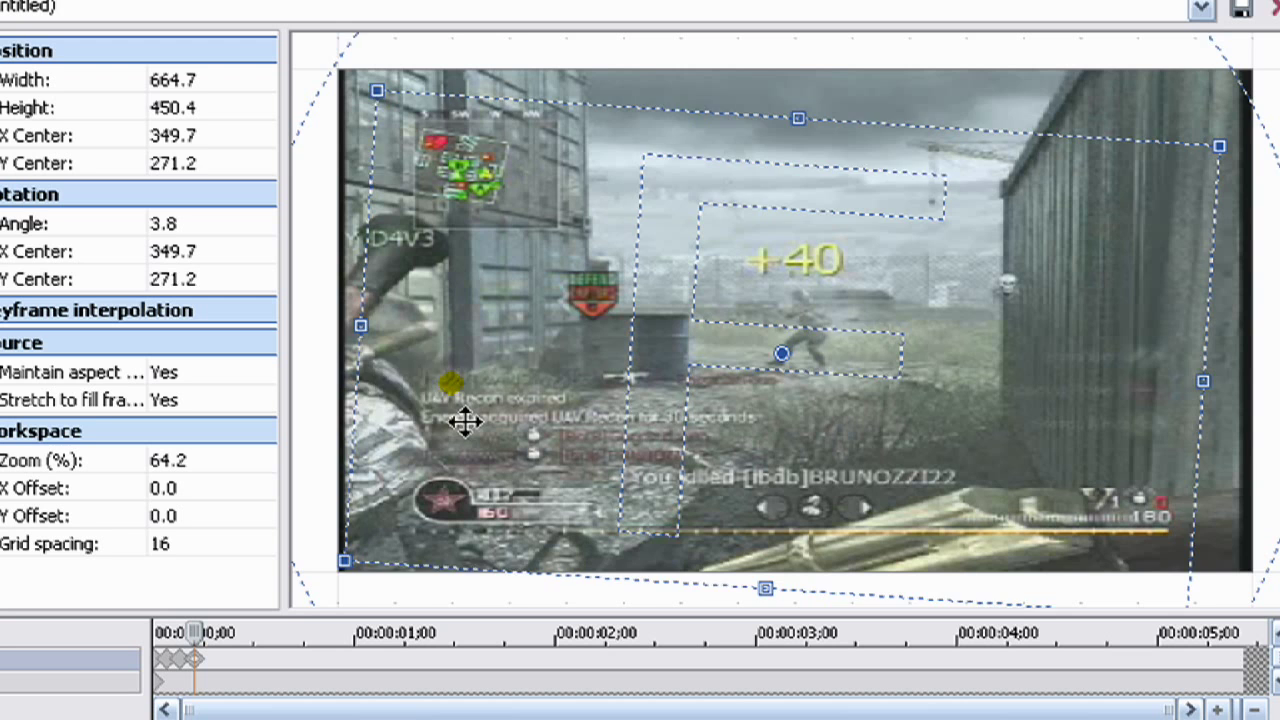
pyautogui.moveTo(328, 346); pyautogui.dragTo(328, 403)
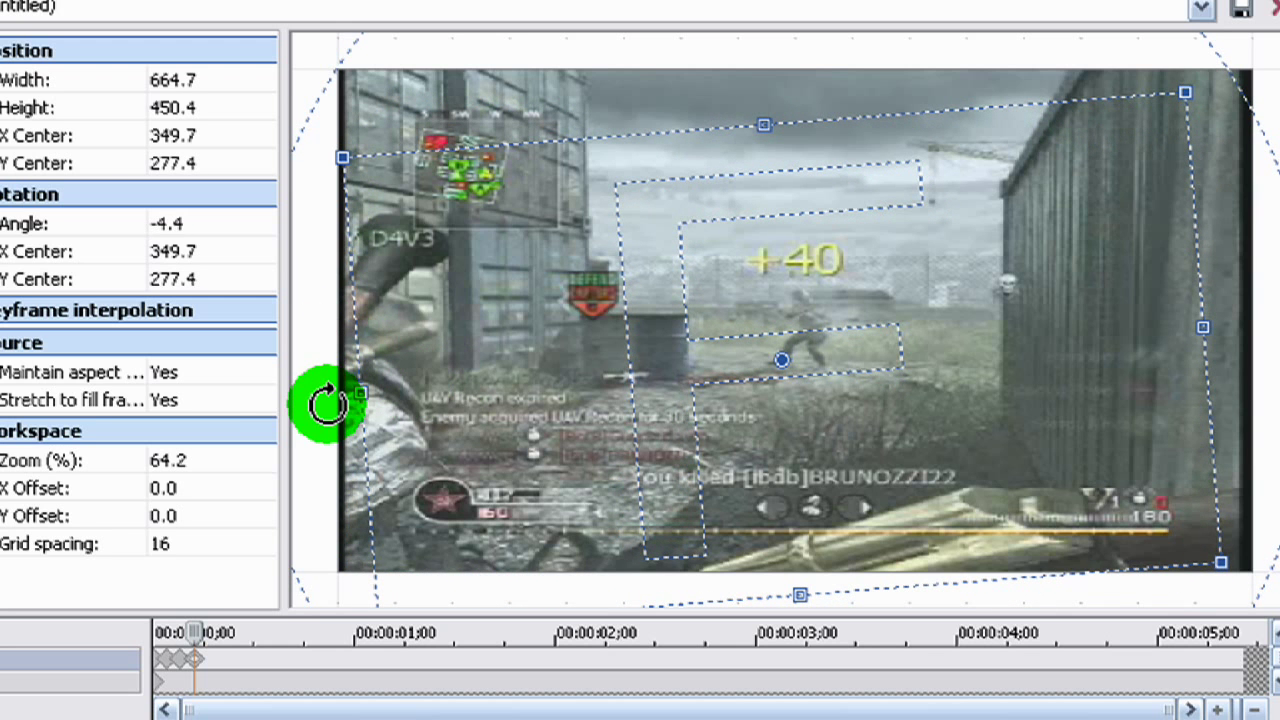
pyautogui.moveTo(195, 632); pyautogui.dragTo(207, 632)
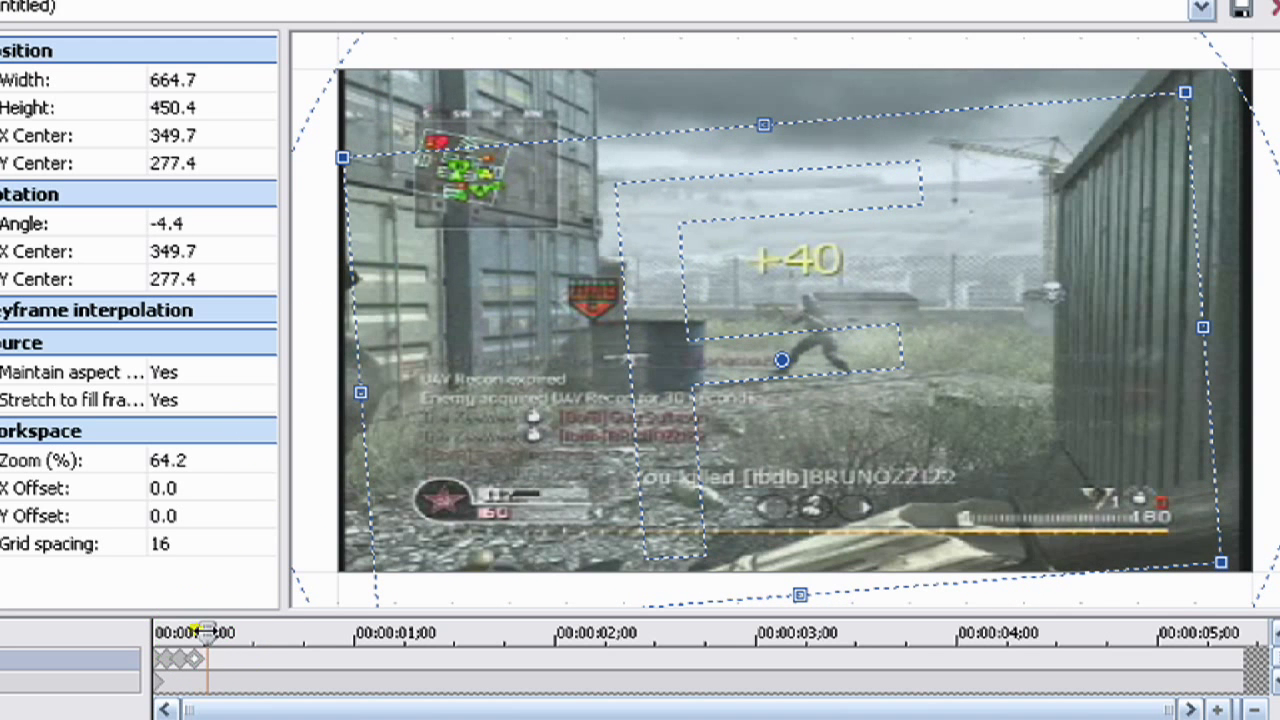
pyautogui.moveTo(486, 400); pyautogui.dragTo(491, 338)
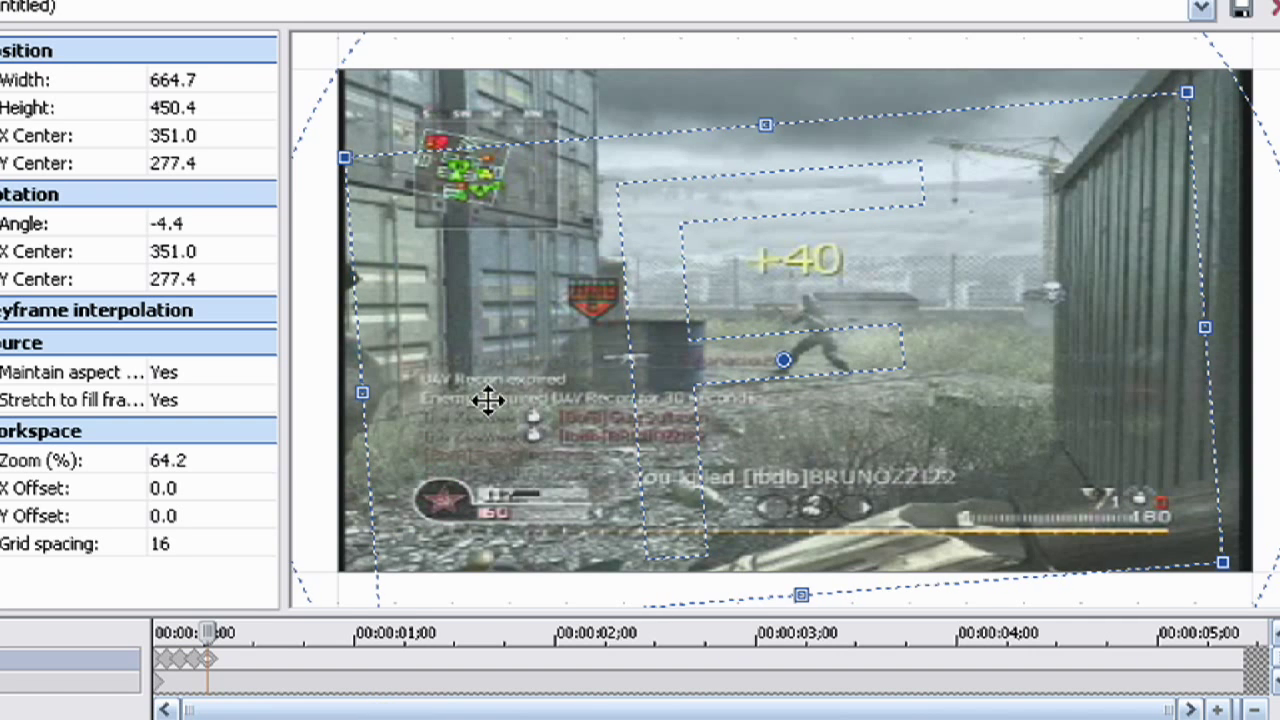
pyautogui.moveTo(345, 365); pyautogui.dragTo(337, 286)
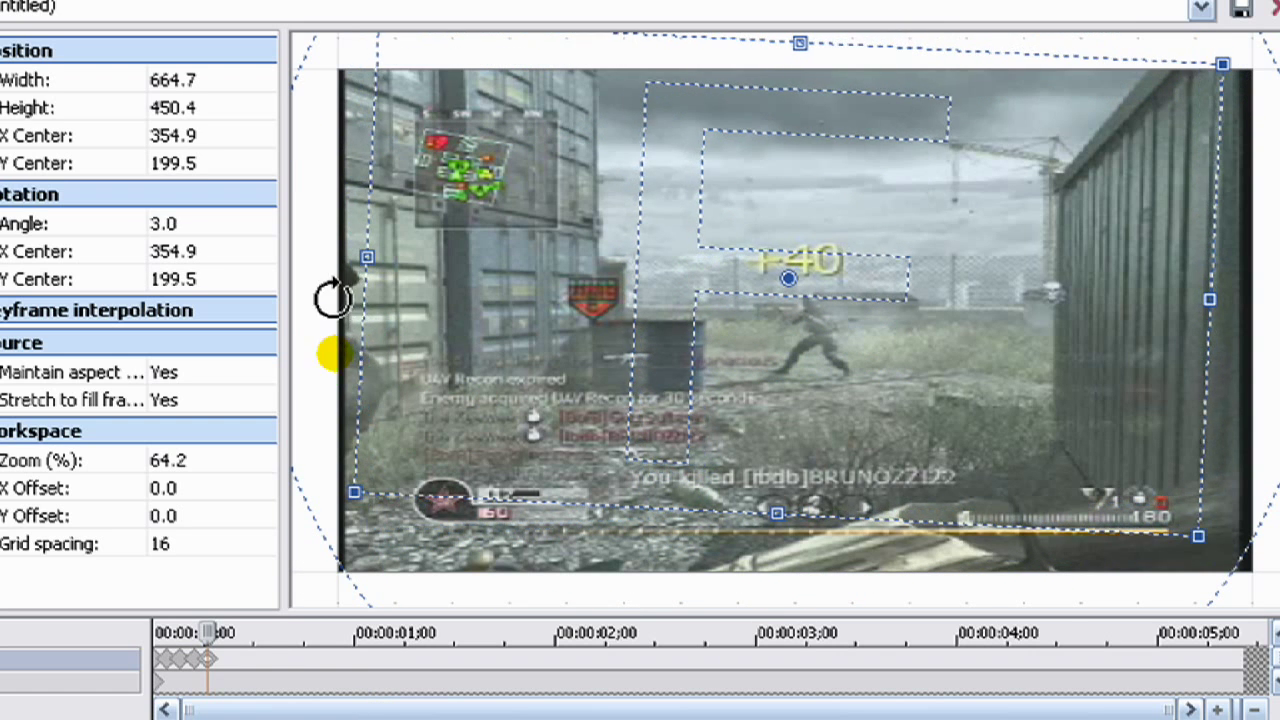
pyautogui.moveTo(205, 630); pyautogui.dragTo(220, 631)
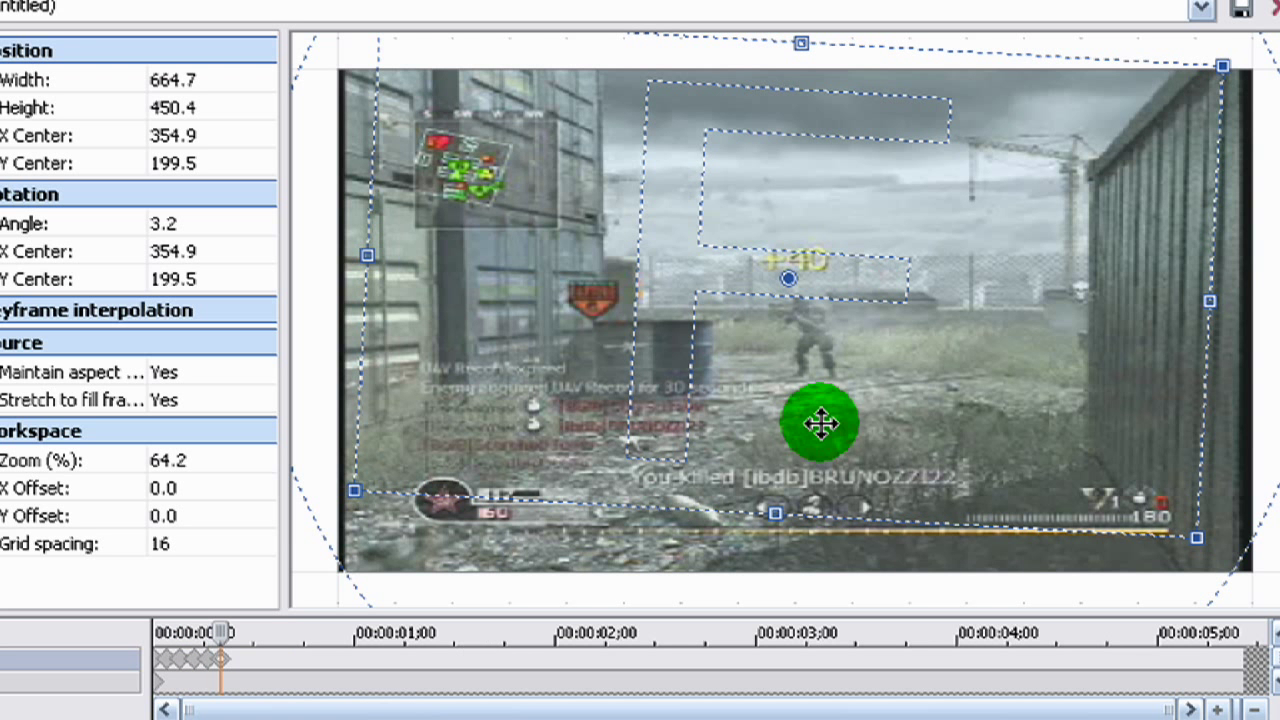
pyautogui.moveTo(1020, 351); pyautogui.dragTo(1011, 403)
pyautogui.moveTo(1193, 449); pyautogui.dragTo(1234, 443)
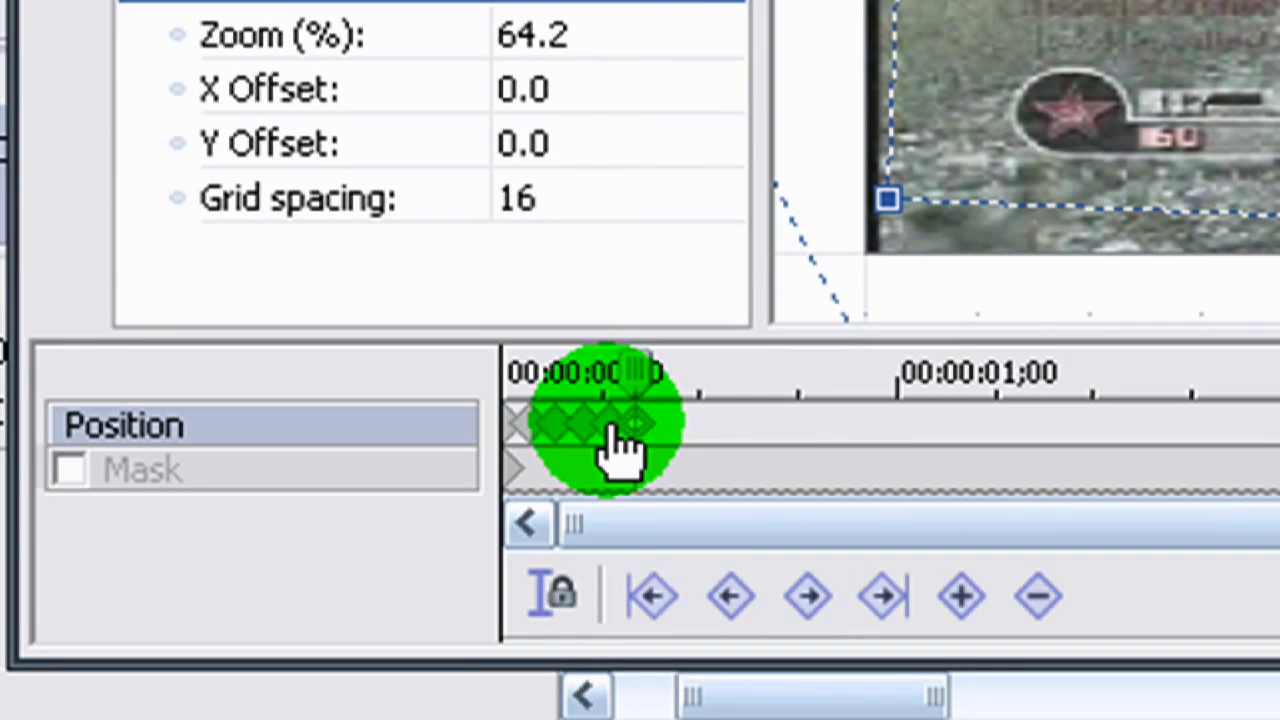
# Drag the selected Position shake keyframes rightward so the shake runs to about two seconds
pyautogui.click(580, 435)
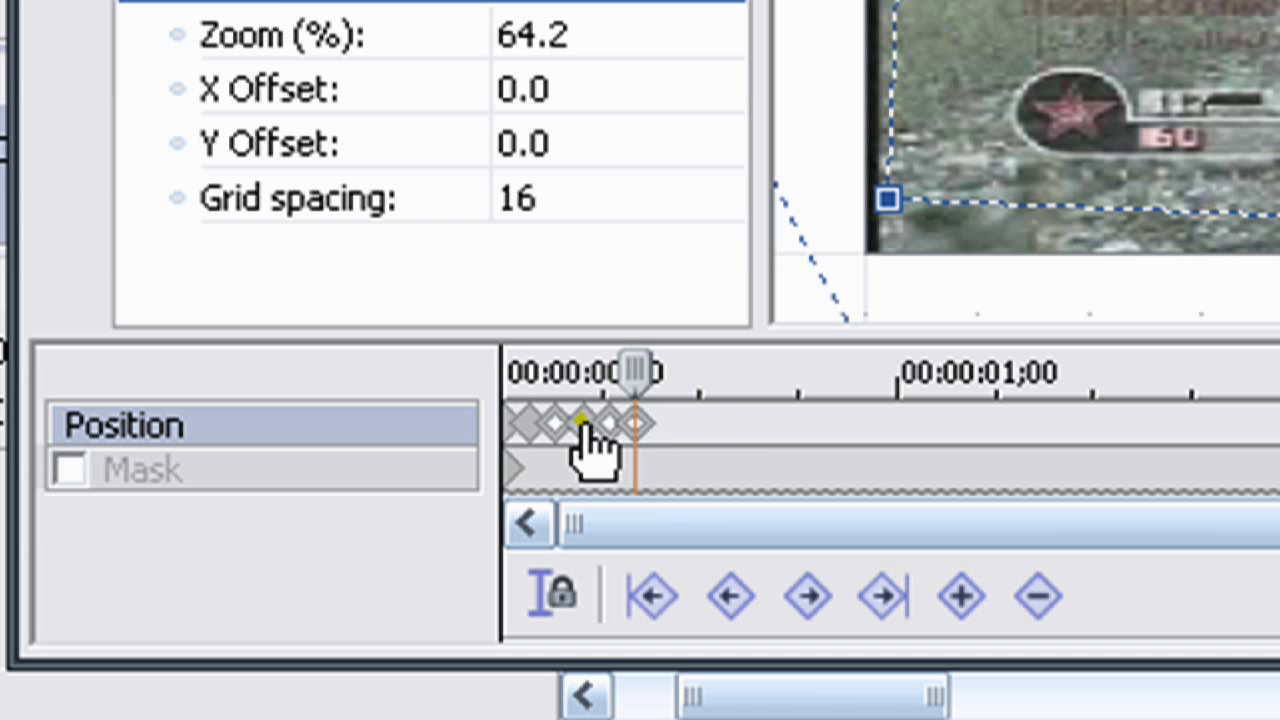
pyautogui.click(515, 430)
pyautogui.click(515, 430)
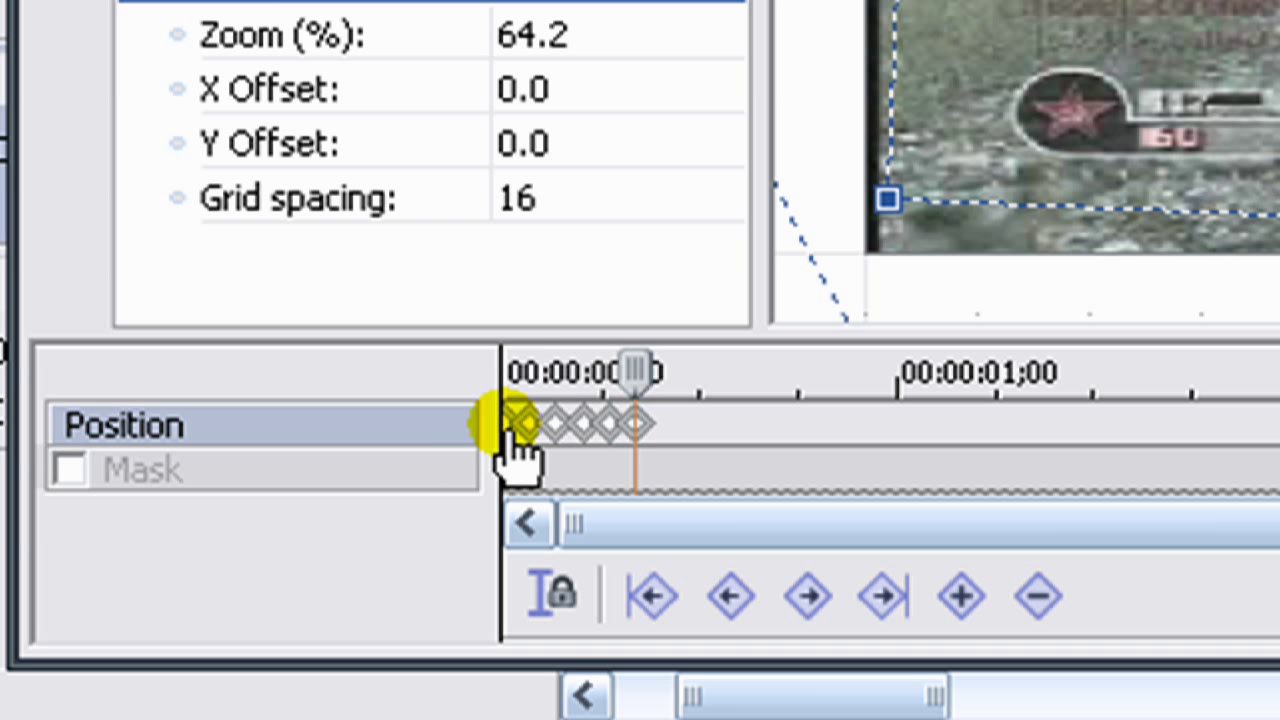
pyautogui.moveTo(515, 445)
pyautogui.mouseDown()
pyautogui.moveTo(574, 430)
pyautogui.moveTo(786, 443)
pyautogui.mouseUp()
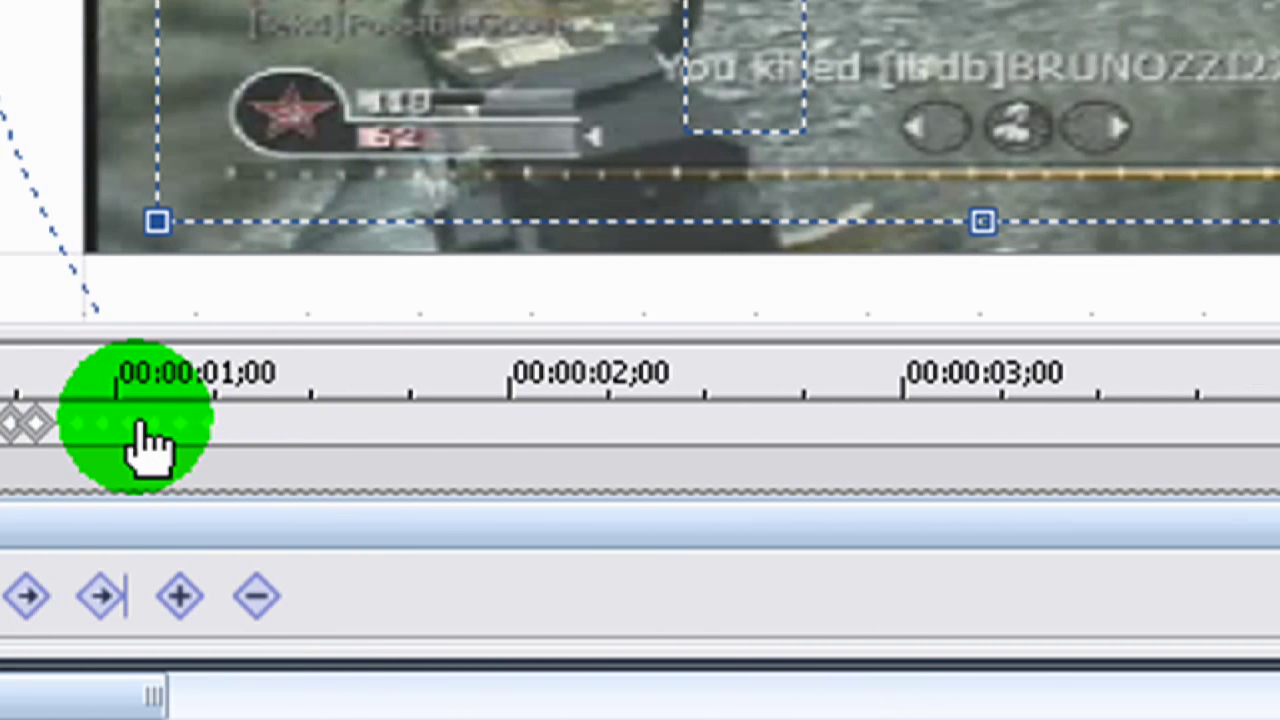
pyautogui.moveTo(434, 432); pyautogui.dragTo(463, 443)
pyautogui.moveTo(286, 443); pyautogui.dragTo(614, 449)
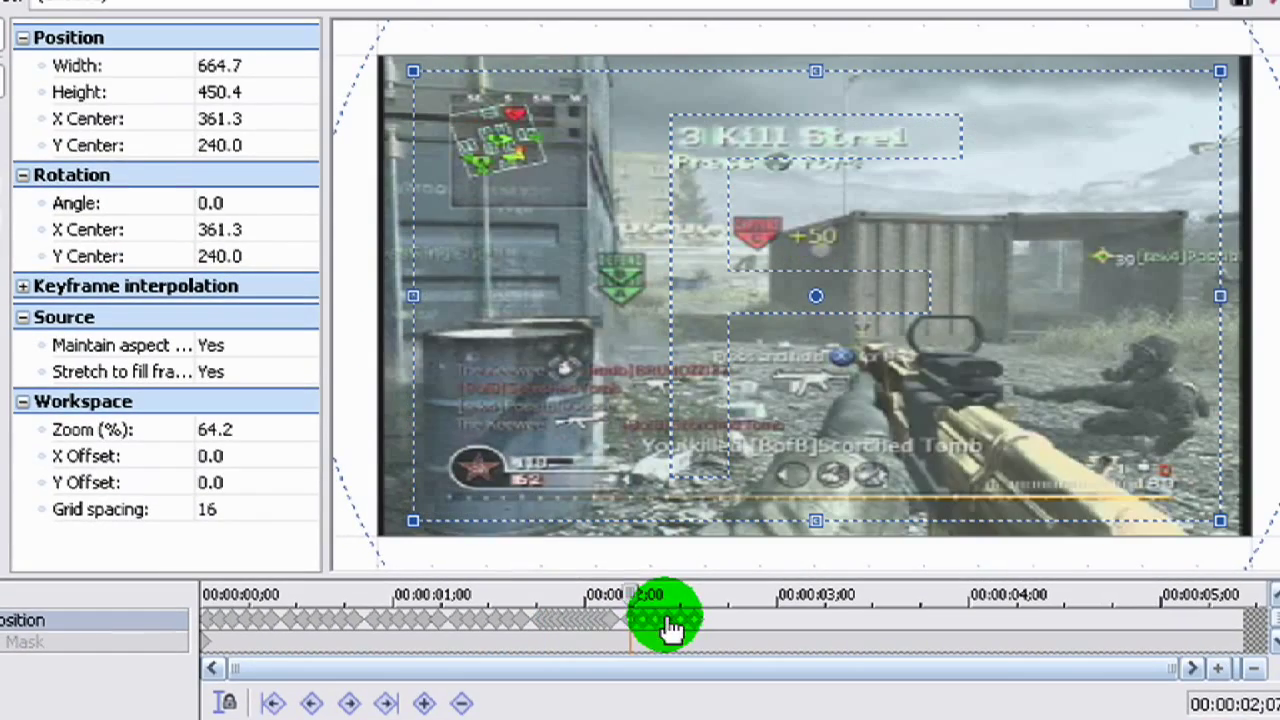
pyautogui.moveTo(676, 558); pyautogui.dragTo(716, 558)
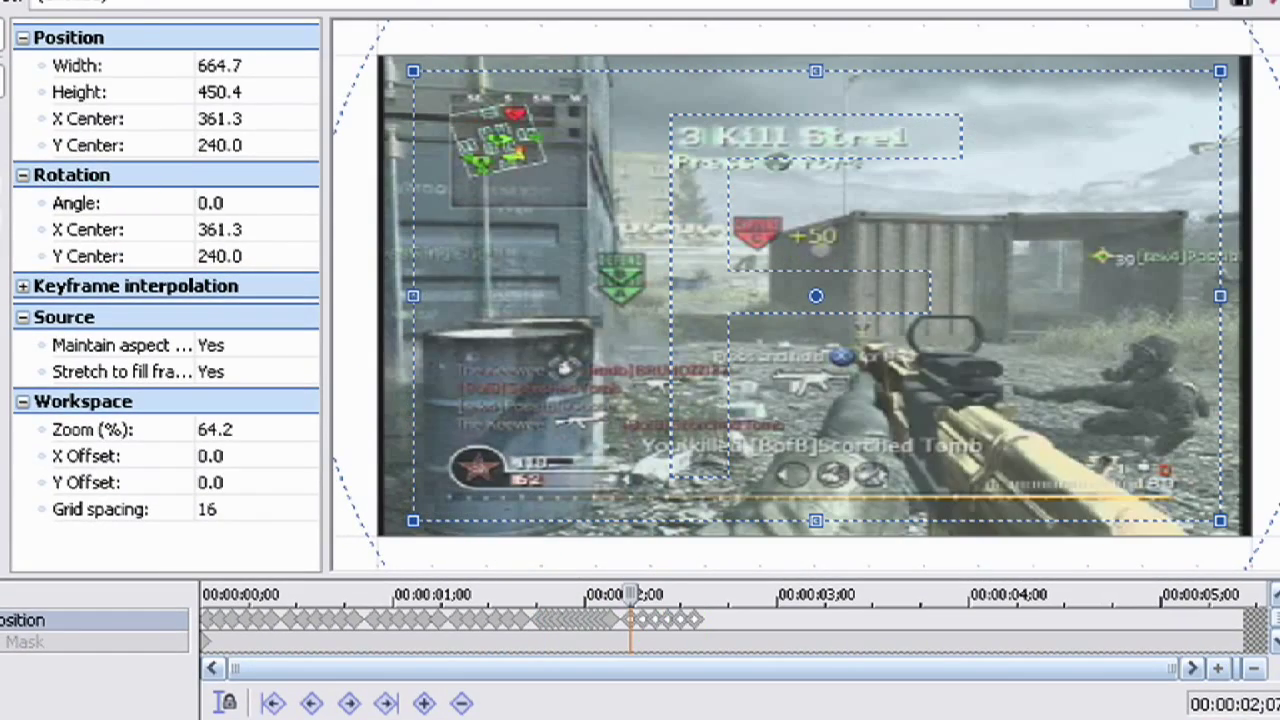
# Undo the last two keyframe changes and select the run of shake keyframes
pyautogui.hotkey('ctrl', 'z')
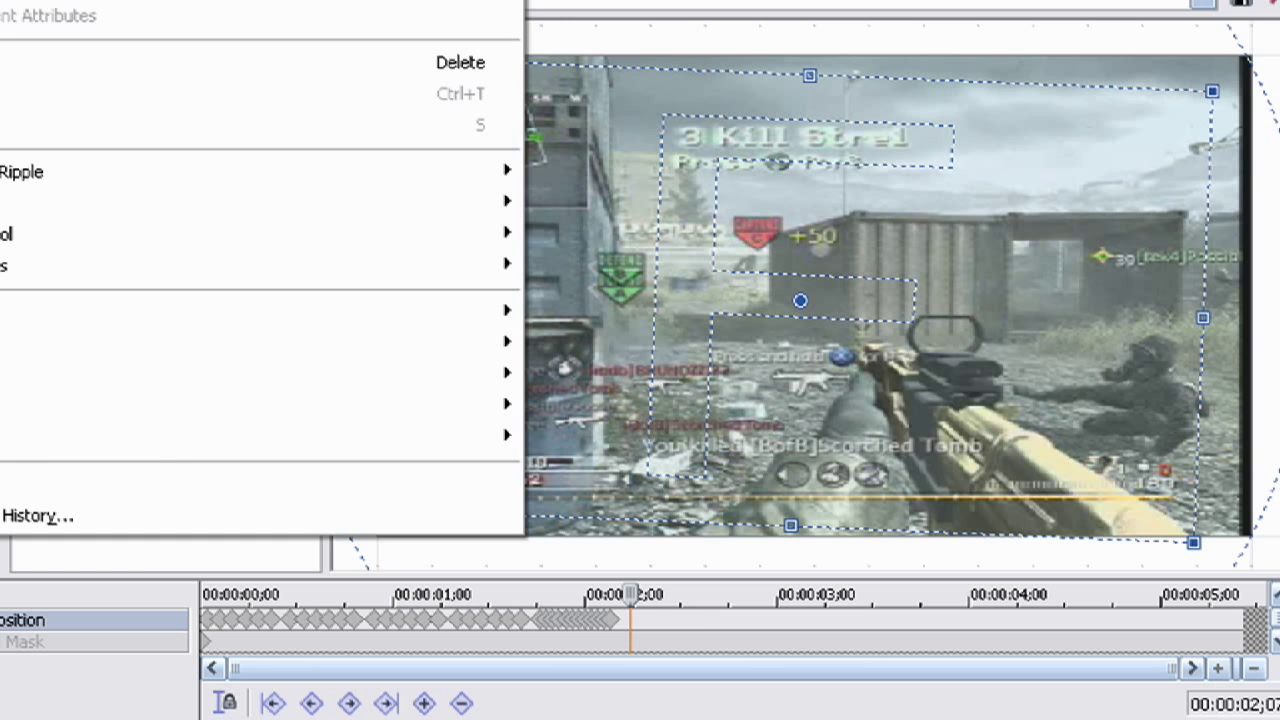
pyautogui.hotkey('ctrl', 'z')
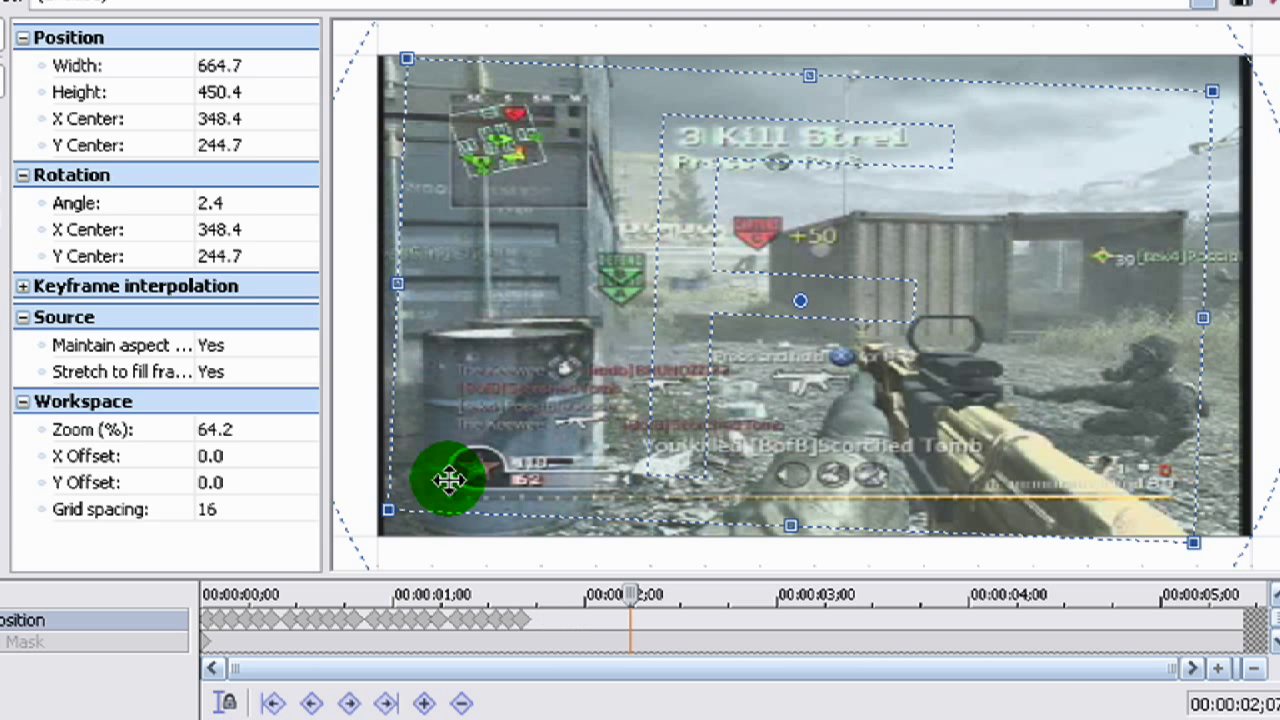
pyautogui.click(538, 621)
pyautogui.moveTo(500, 622); pyautogui.dragTo(530, 636)
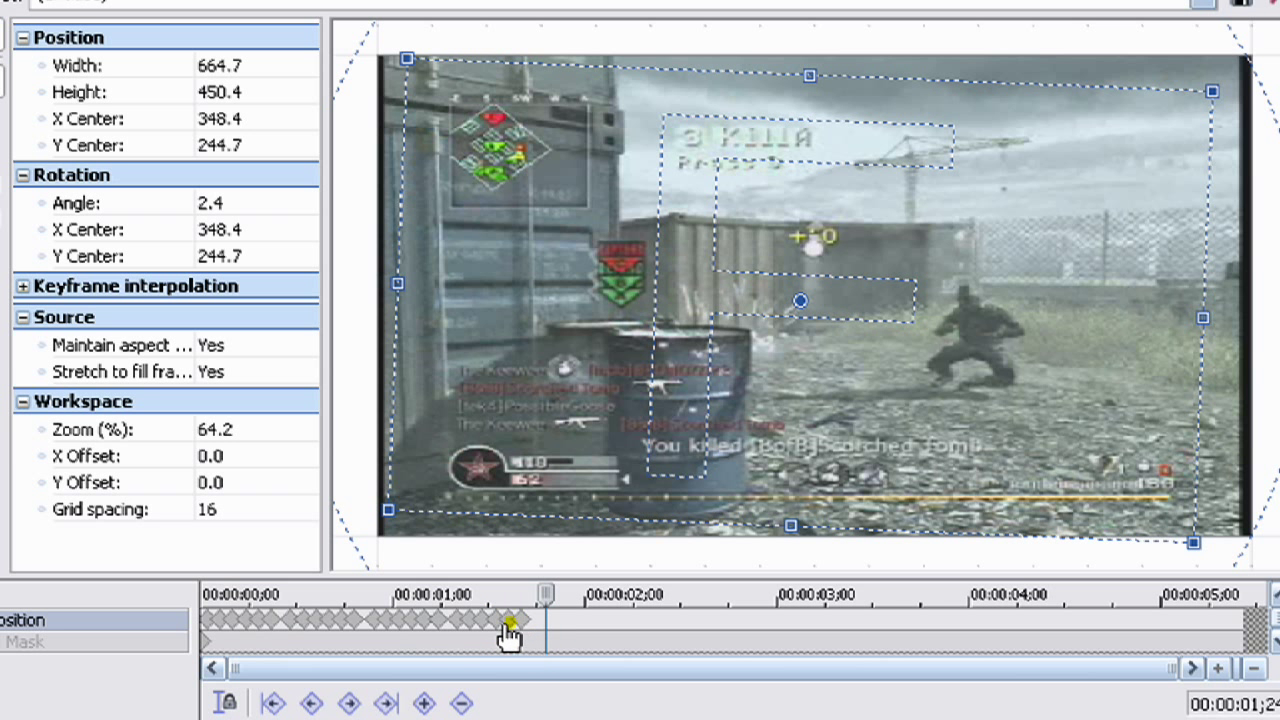
pyautogui.moveTo(518, 637); pyautogui.dragTo(497, 632)
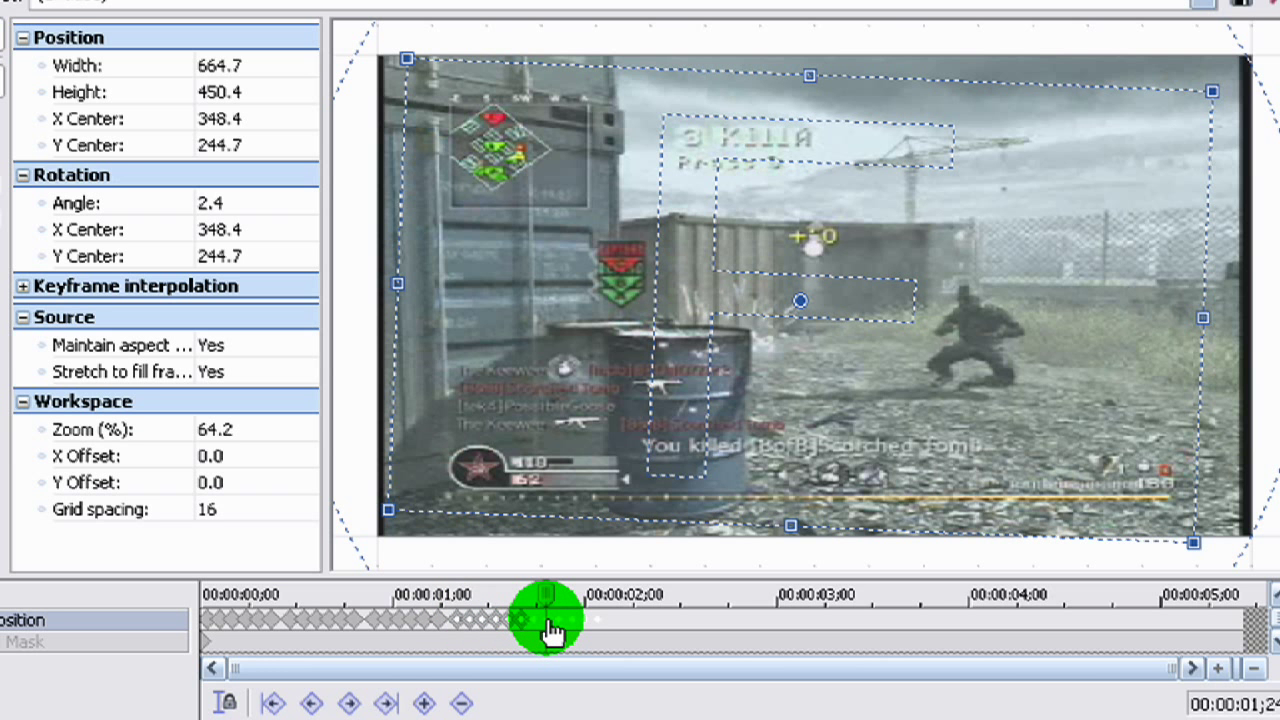
pyautogui.moveTo(551, 622); pyautogui.dragTo(550, 623)
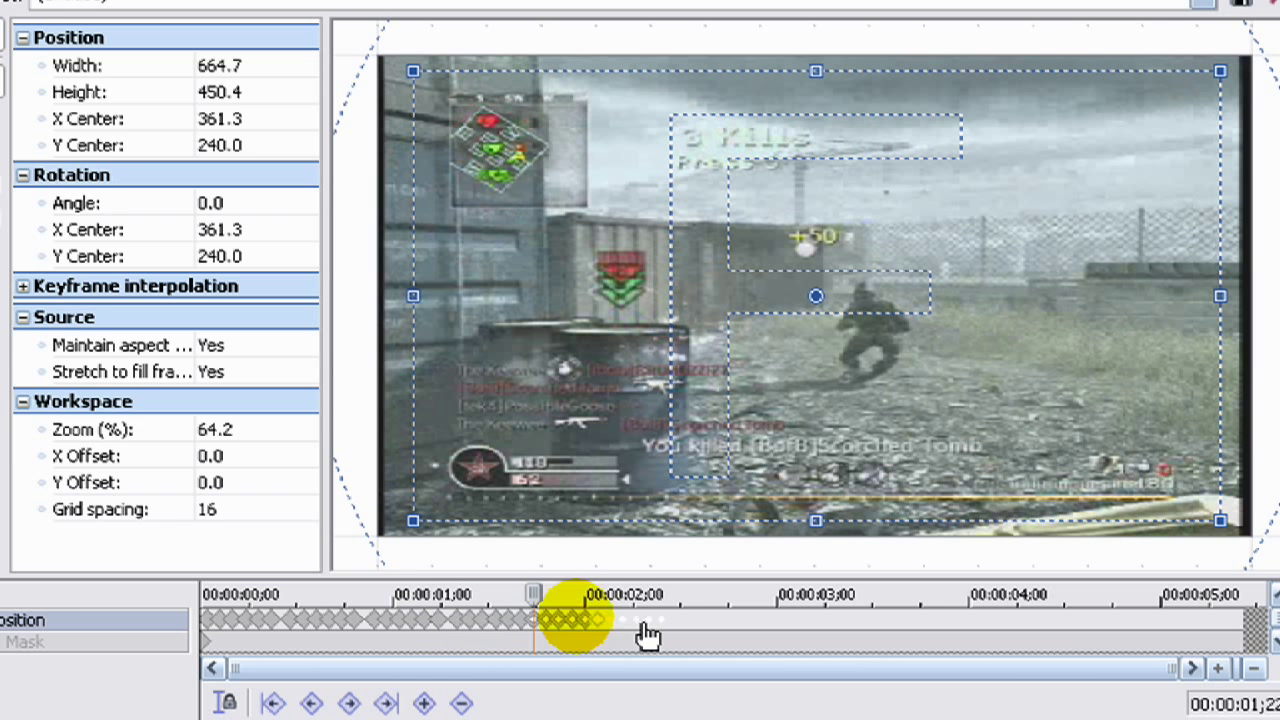
# Repeat the shake keyframes along the Position track out to the clip's end
pyautogui.moveTo(648, 635); pyautogui.dragTo(718, 636)
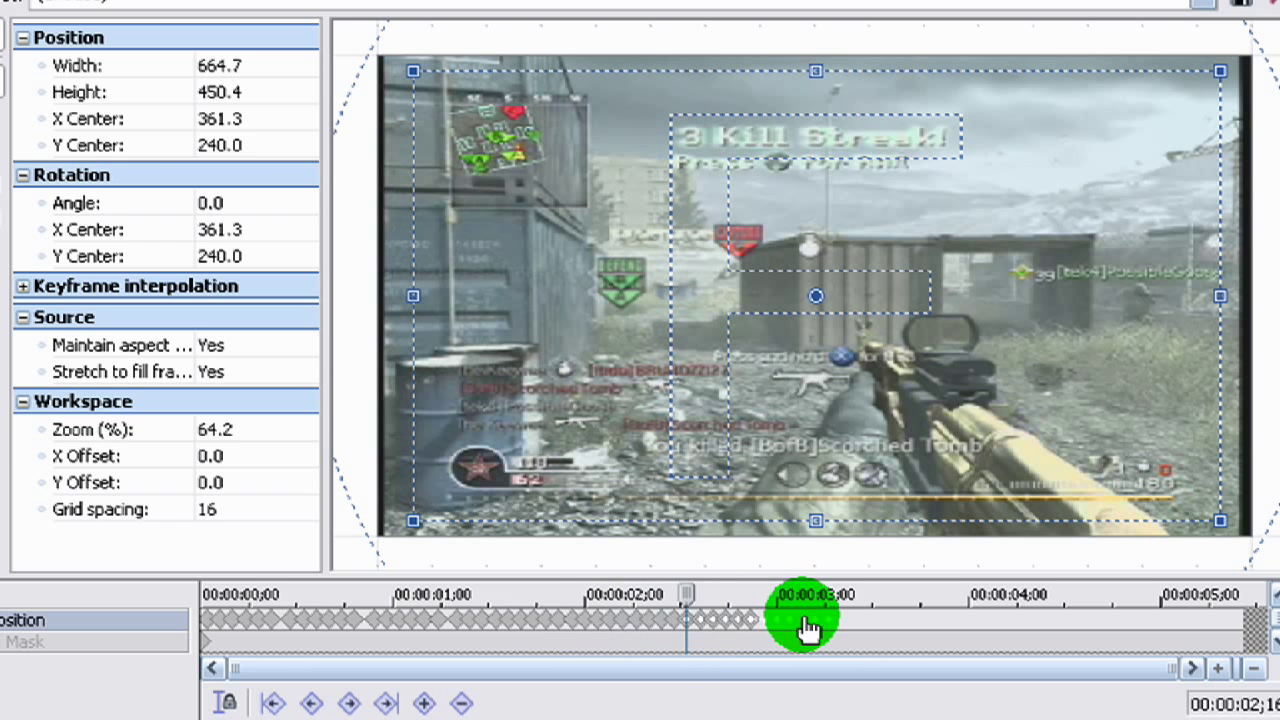
pyautogui.click(808, 627)
pyautogui.click(884, 626)
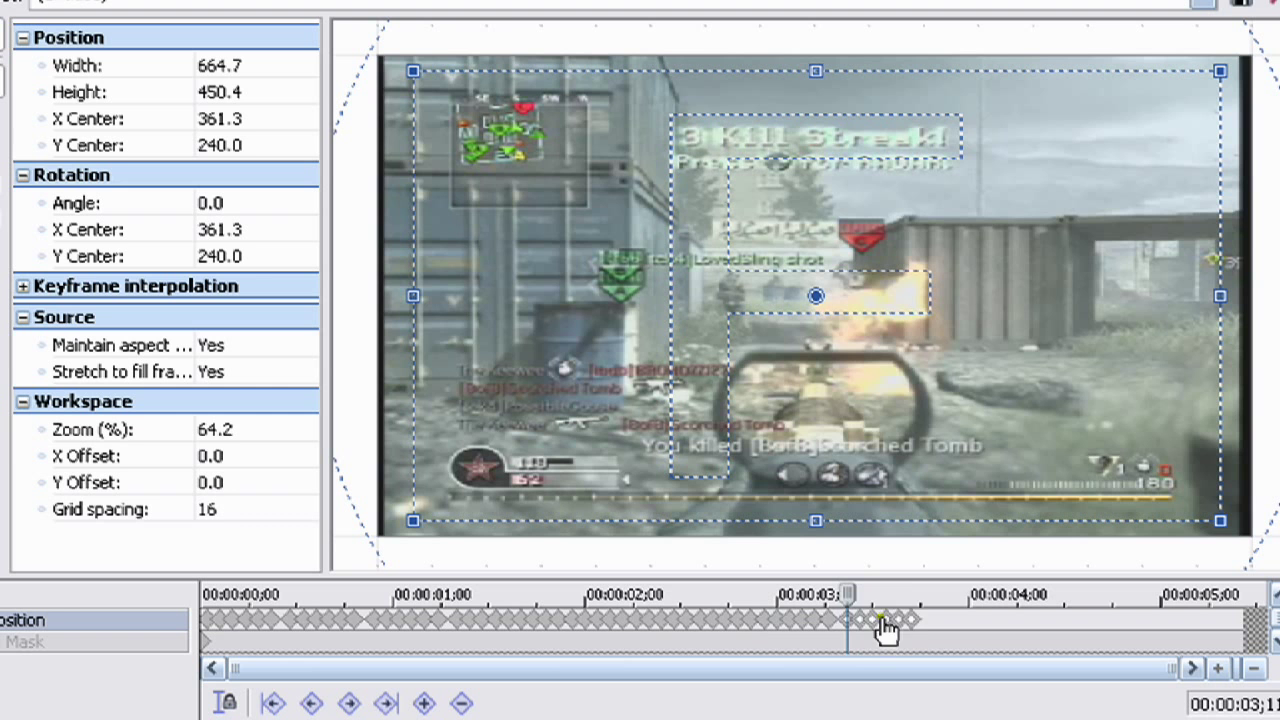
pyautogui.click(958, 627)
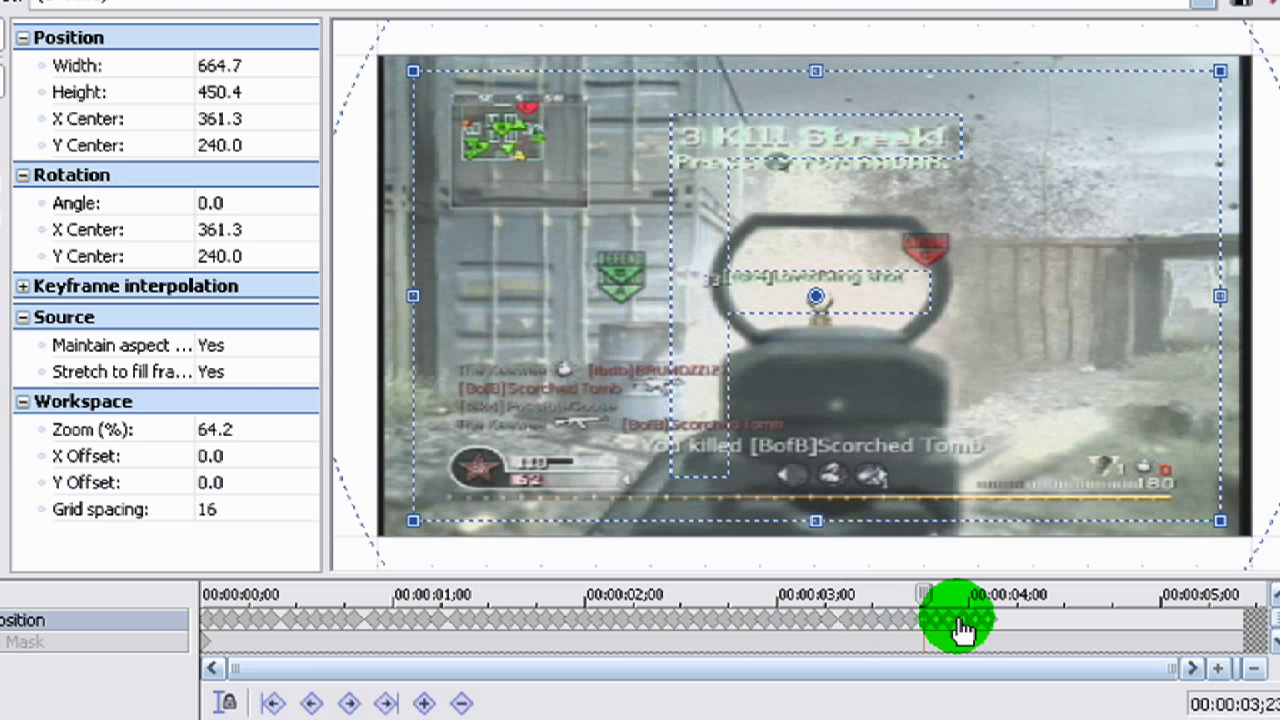
pyautogui.click(1043, 628)
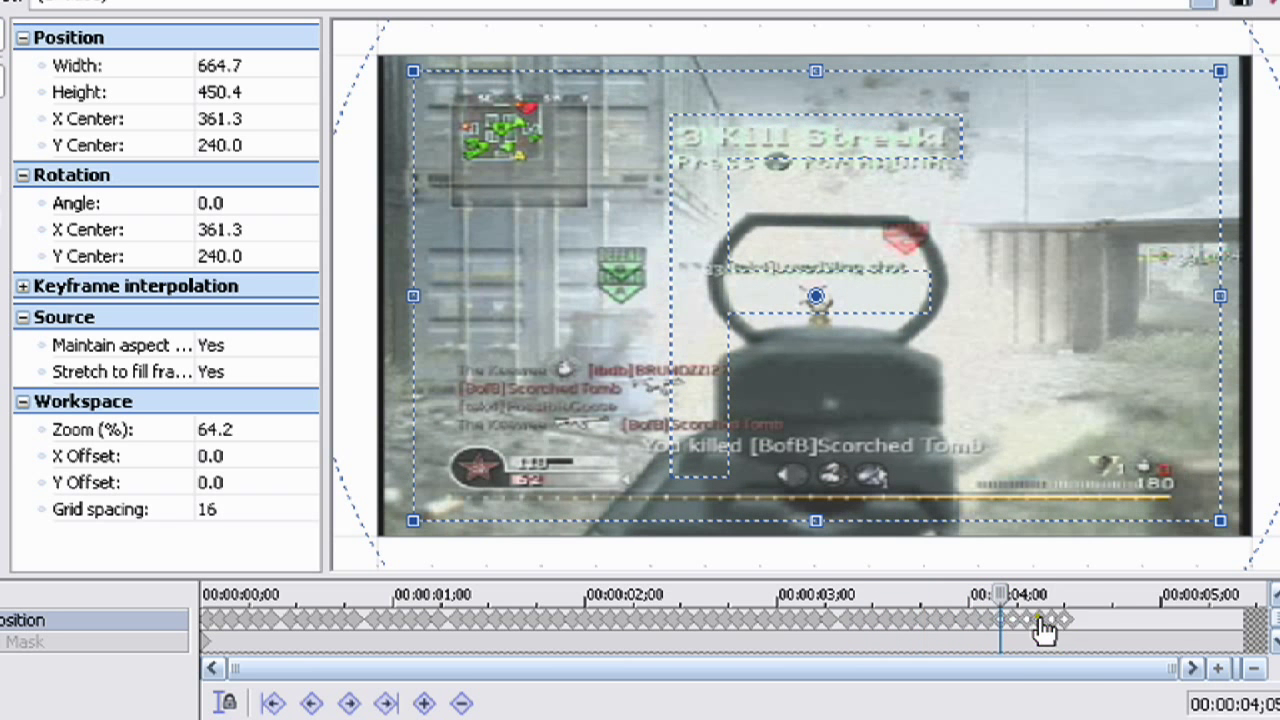
pyautogui.click(1112, 627)
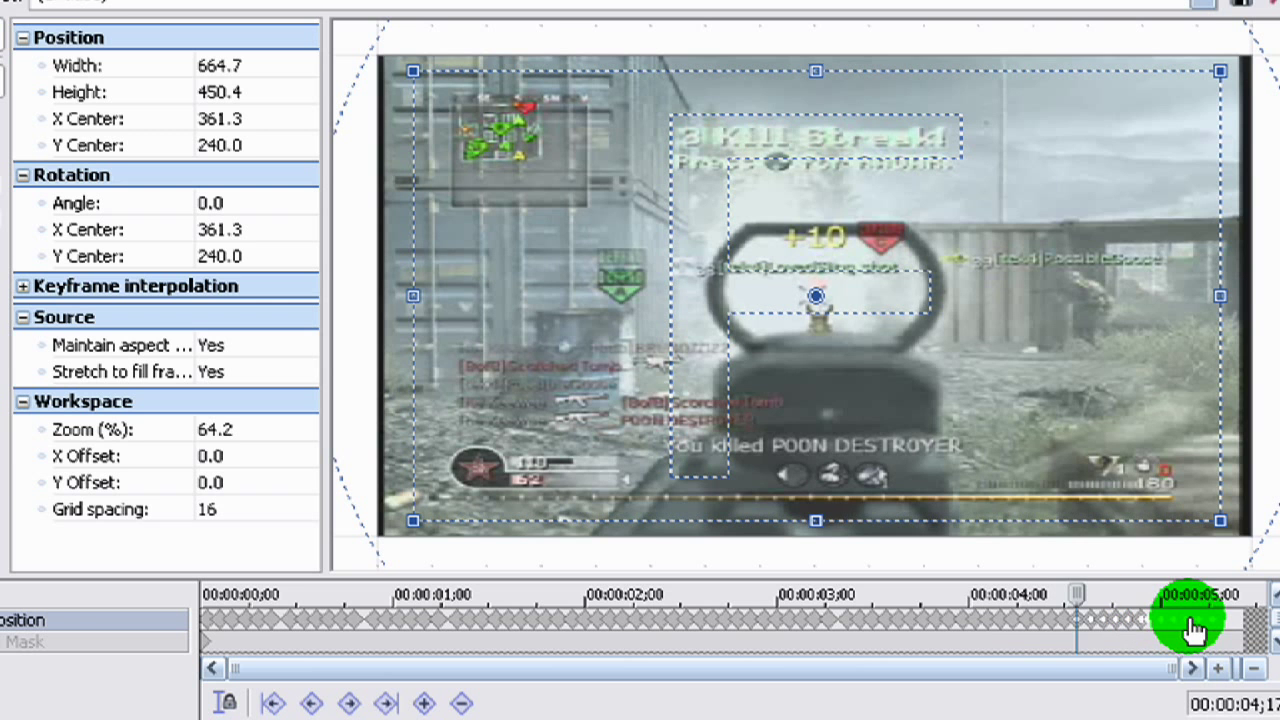
pyautogui.moveTo(1195, 628); pyautogui.dragTo(1180, 628)
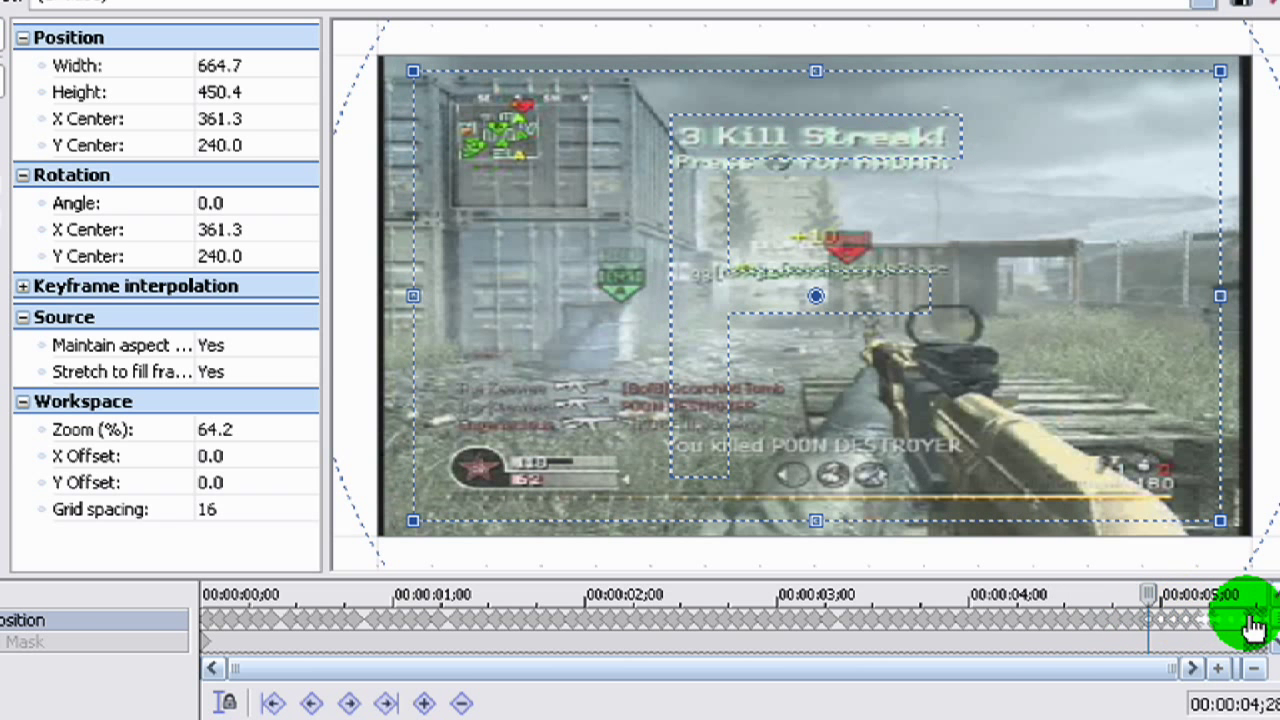
pyautogui.moveTo(1265, 625); pyautogui.dragTo(1225, 250)
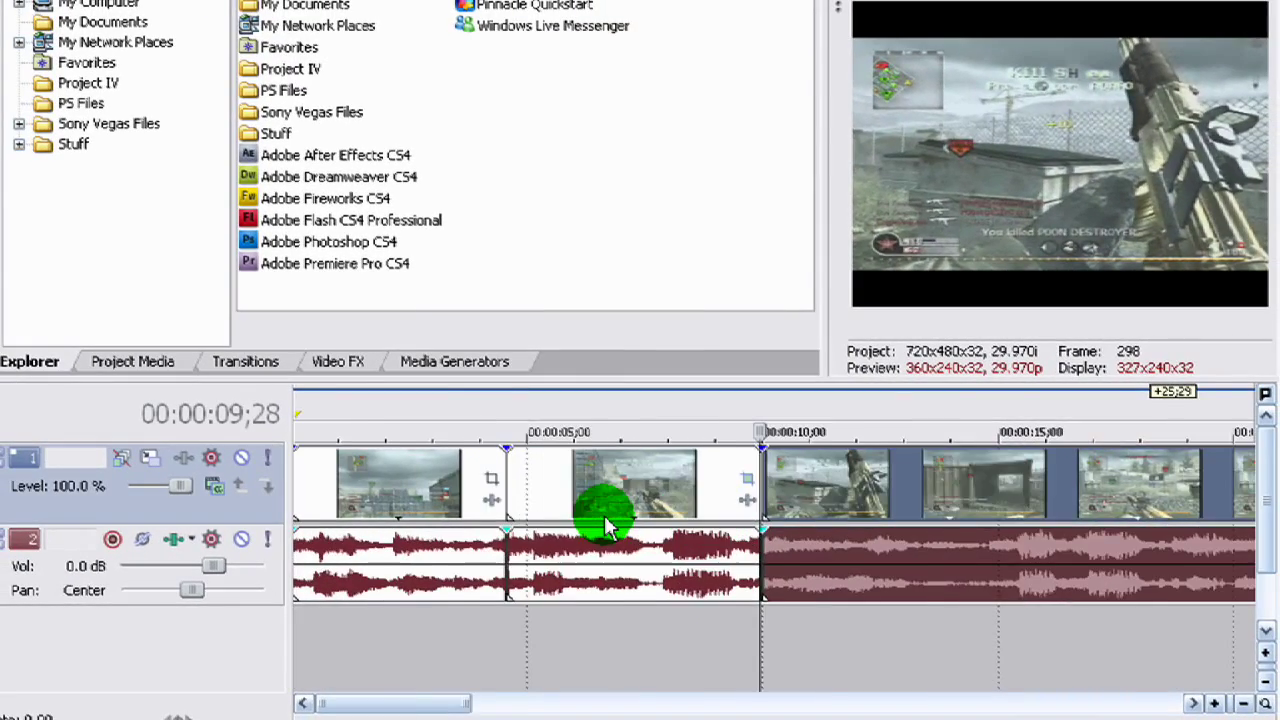
# Zoom the timeline out to show the whole gameplay clip
pyautogui.scroll(-2, 600, 520)
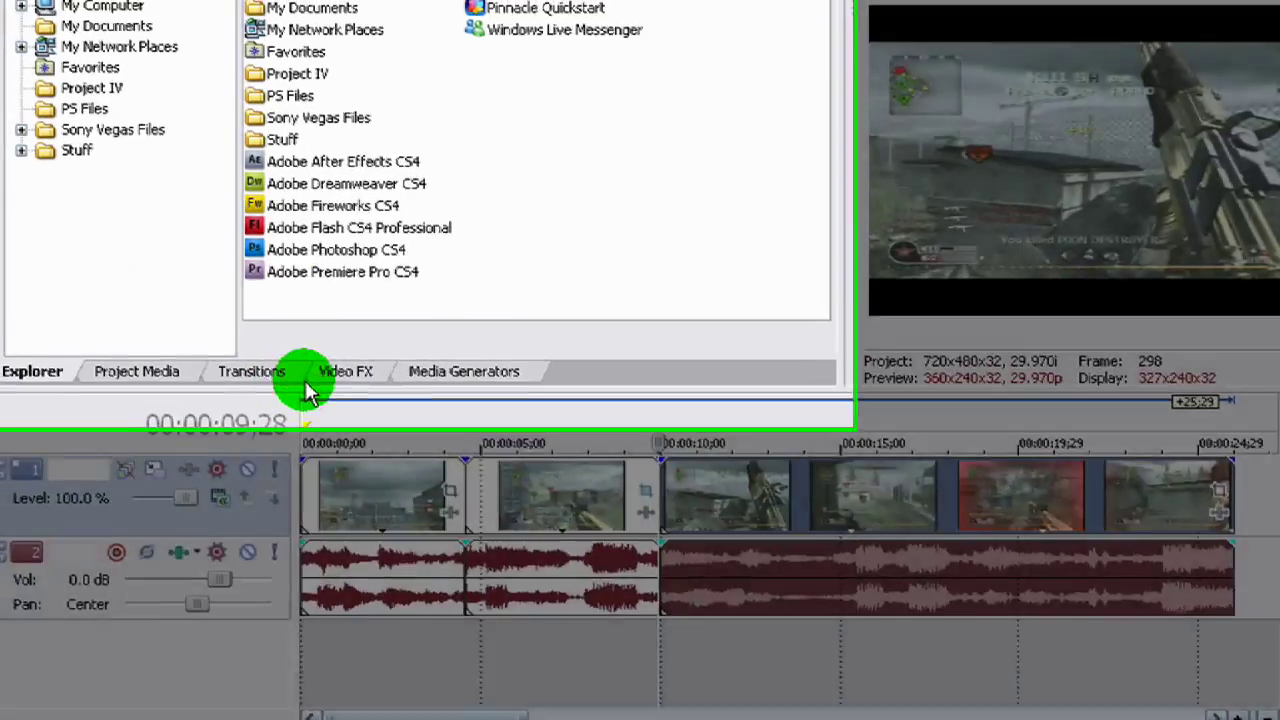
# In the Video FX list, scroll past Linear Blur and select Quick Blur
pyautogui.click(332, 376)
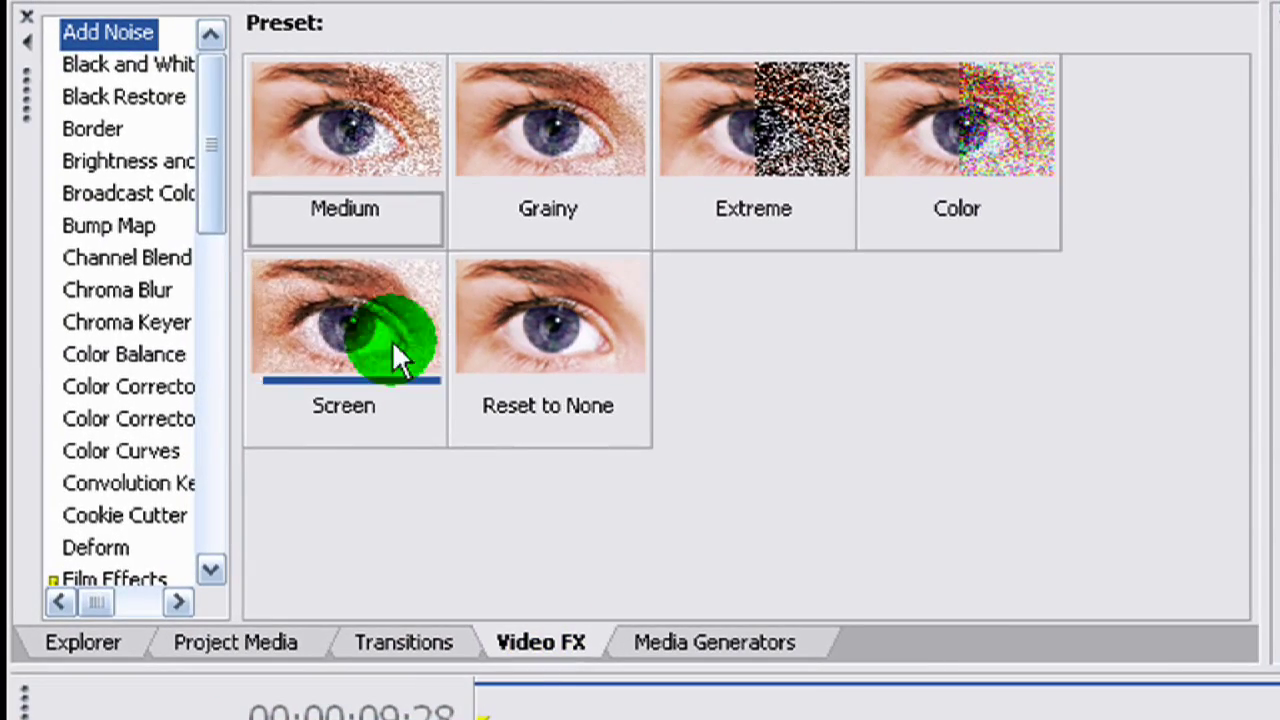
pyautogui.moveTo(185, 110)
pyautogui.mouseDown()
pyautogui.moveTo(198, 205)
pyautogui.moveTo(198, 129)
pyautogui.mouseUp()
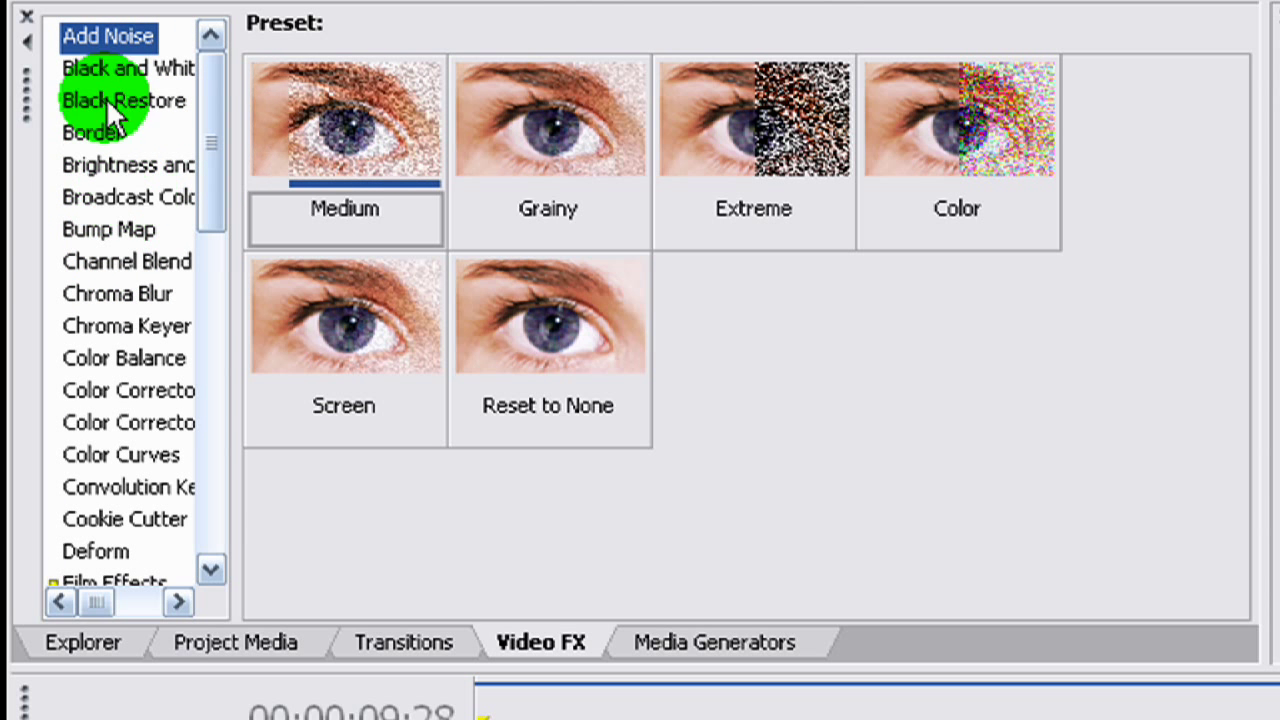
pyautogui.moveTo(214, 128)
pyautogui.mouseDown()
pyautogui.moveTo(212, 365)
pyautogui.moveTo(208, 325)
pyautogui.mouseUp()
pyautogui.click(131, 306)
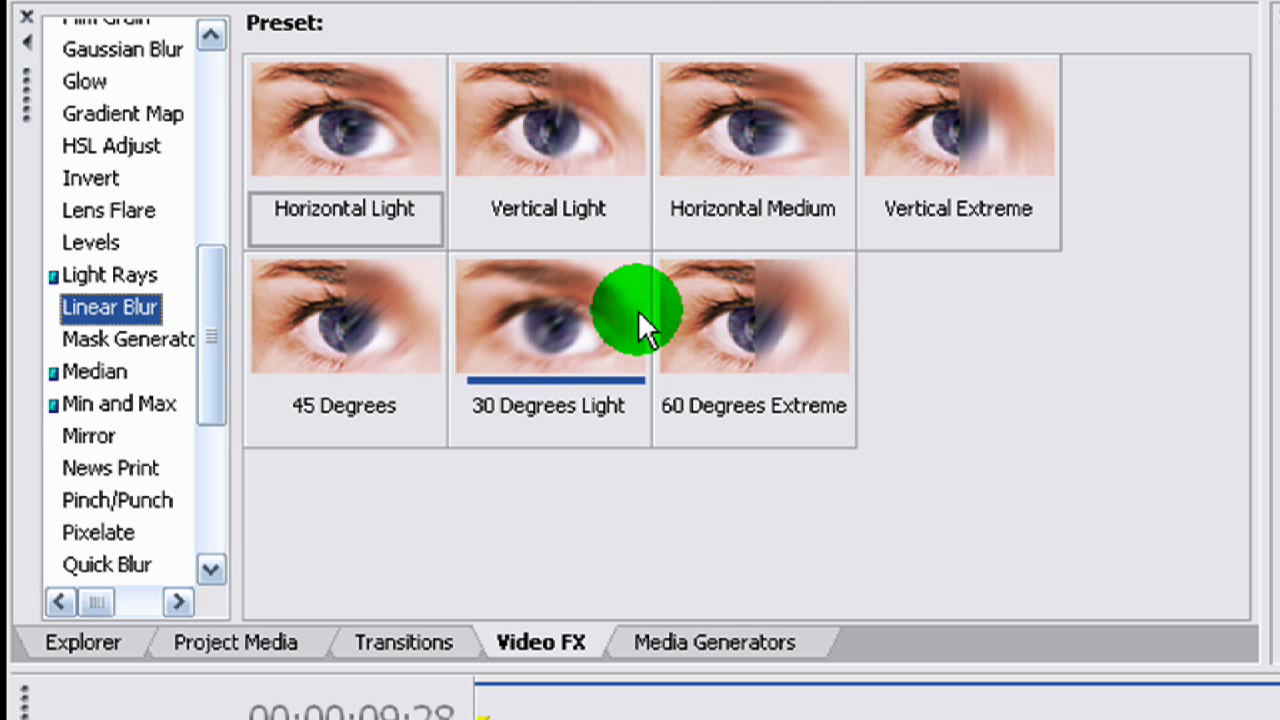
pyautogui.scroll(-3, 200, 450)
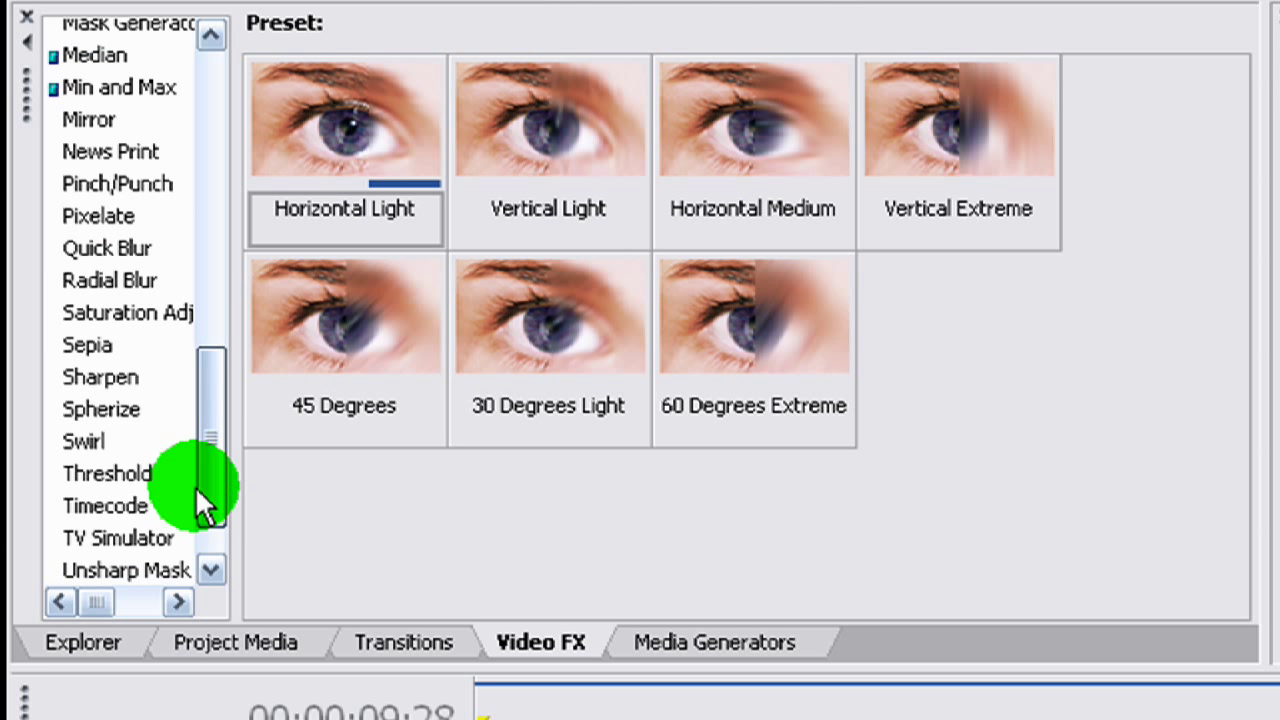
pyautogui.scroll(-1, 195, 486)
pyautogui.click(107, 172)
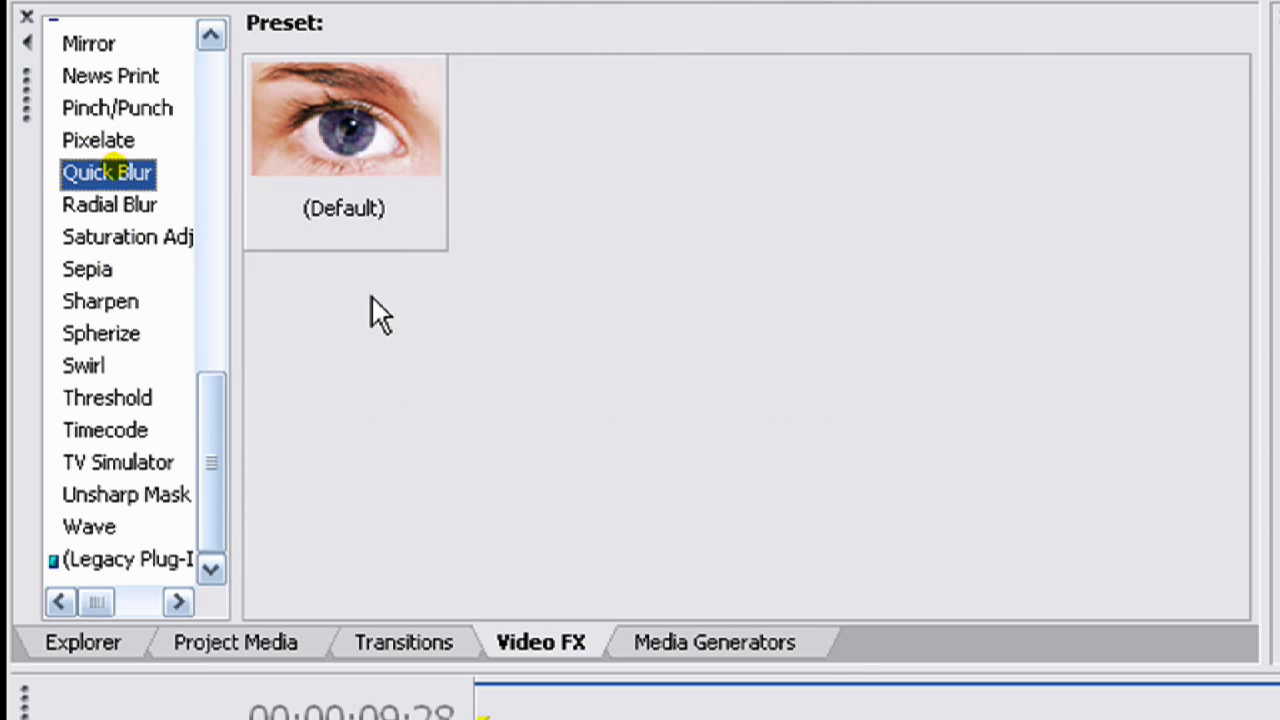
# Drop Quick Blur (Default) onto the shaking clip, set Blend amount to 0.300, and close the FX window
pyautogui.moveTo(338, 108); pyautogui.dragTo(843, 714)
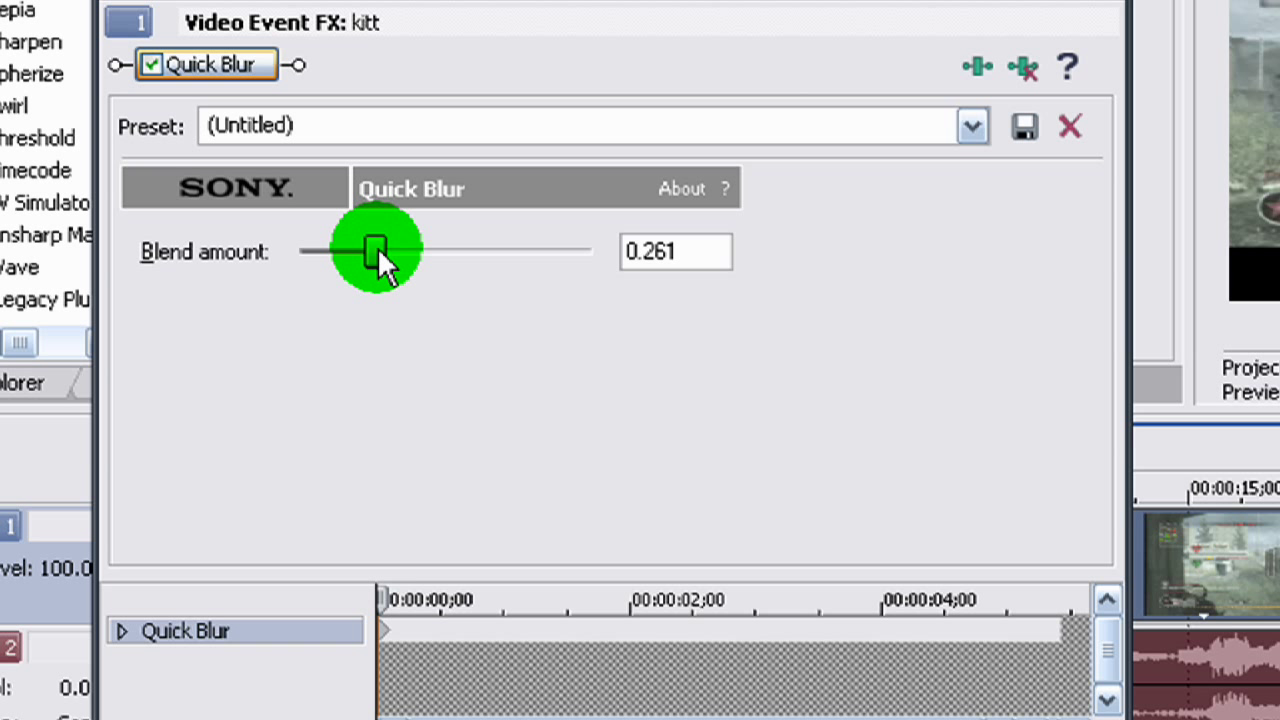
pyautogui.moveTo(375, 247)
pyautogui.mouseDown()
pyautogui.moveTo(402, 247)
pyautogui.moveTo(384, 249)
pyautogui.mouseUp()
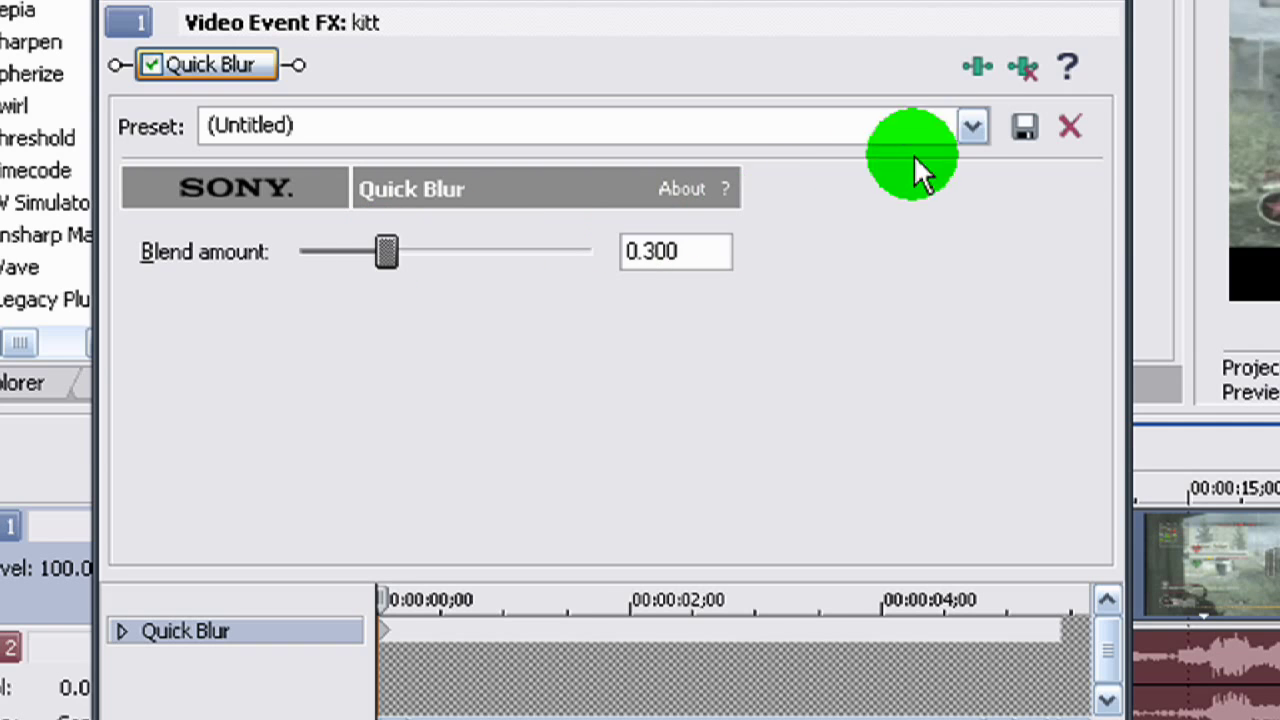
pyautogui.click(1110, 8)
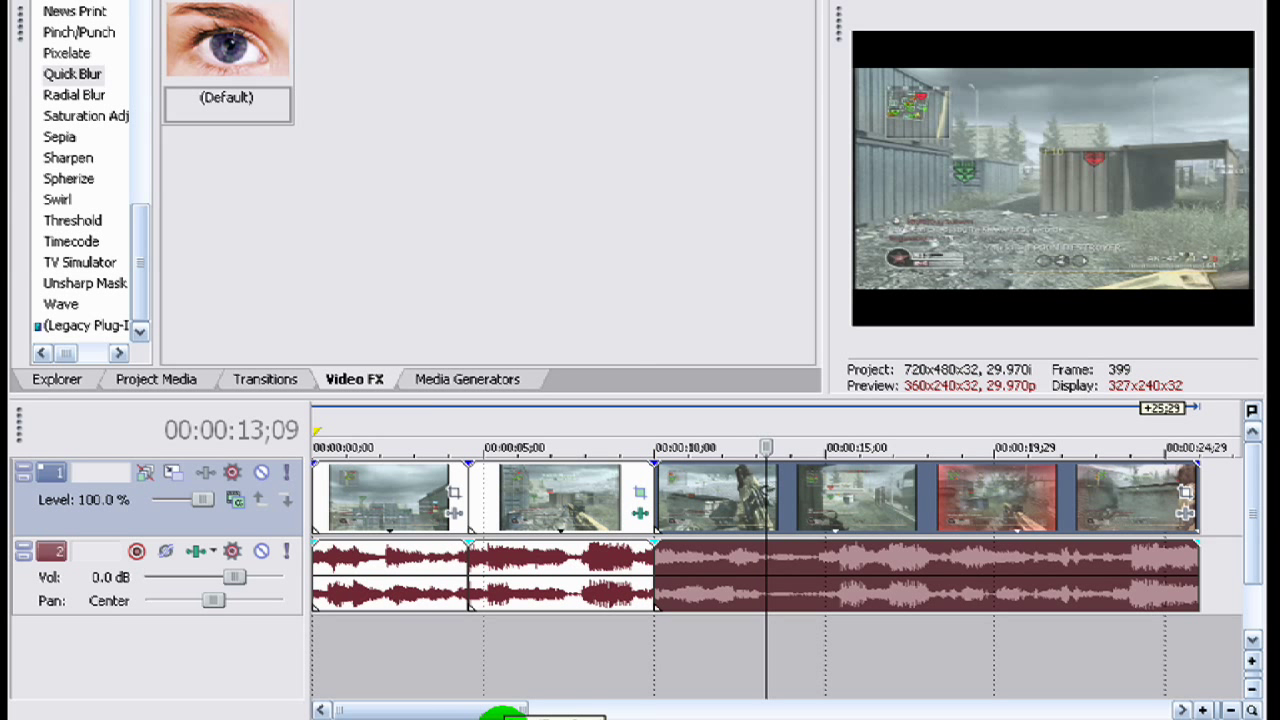
# Return the cursor to 00:00:00;00 after previewing the blurred shake section
pyautogui.press('Home')
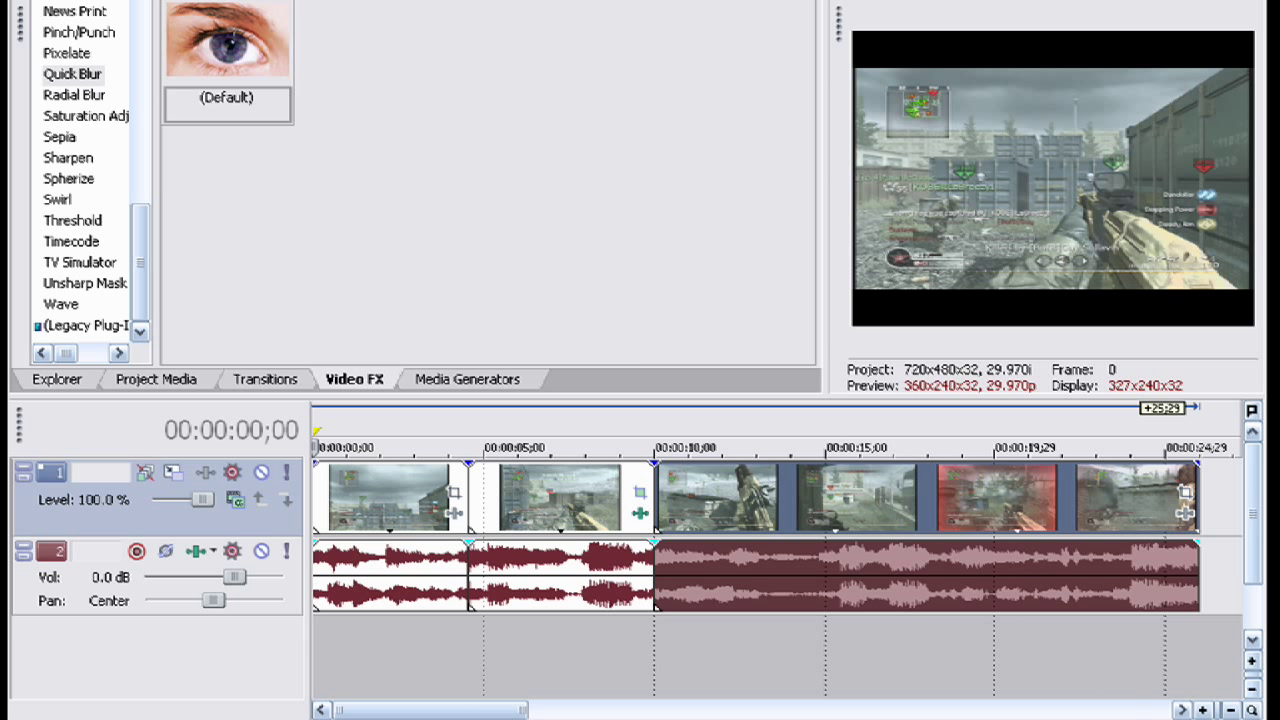
pyautogui.rightClick(1126, 712)
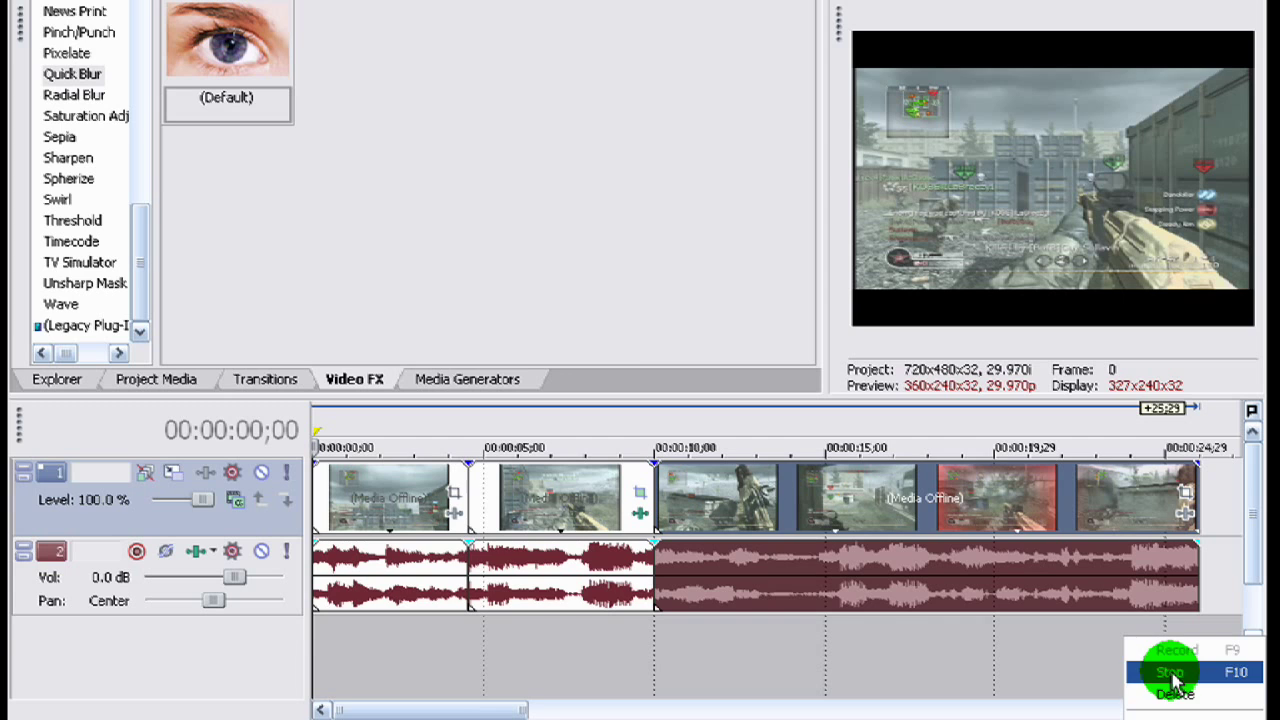